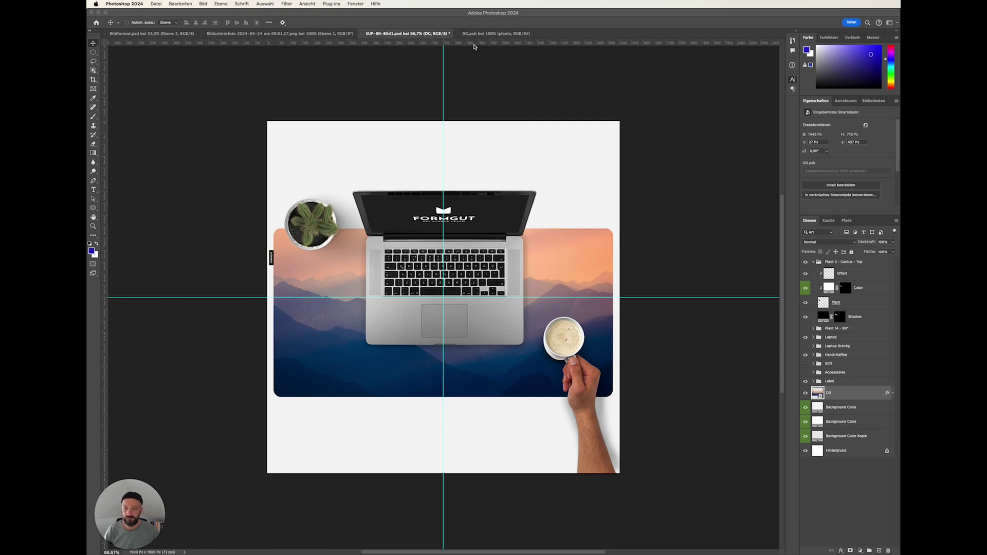
- Switch to Chrome, reload the FORMGUT desk mat product page and enlarge its main product image
left_click(456, 379)
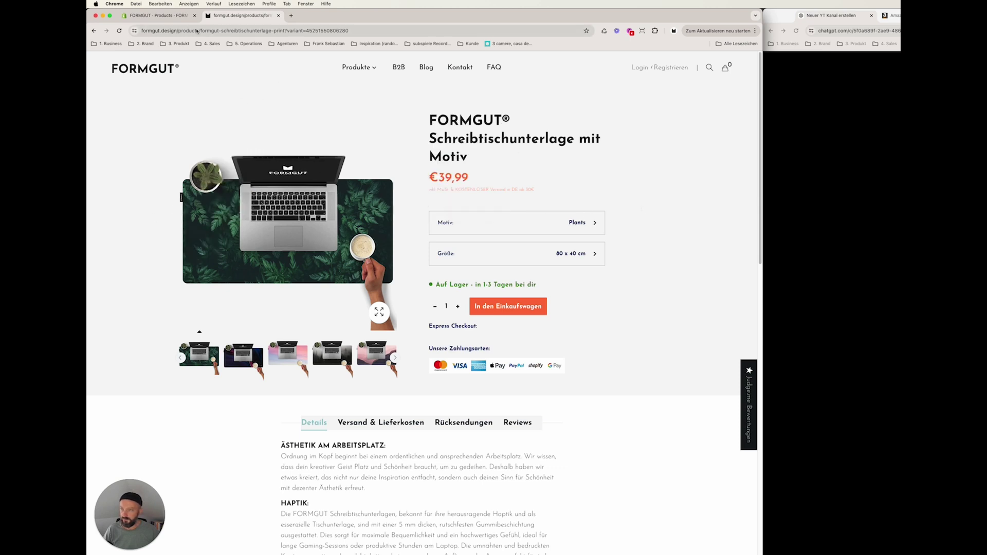
left_click(119, 30)
left_click(283, 221)
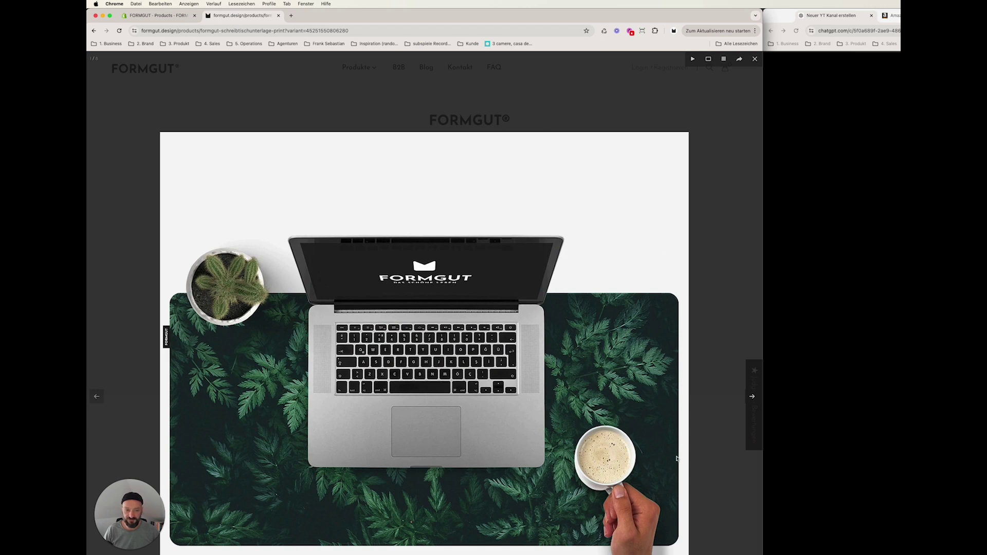
key("Escape")
left_click(325, 273)
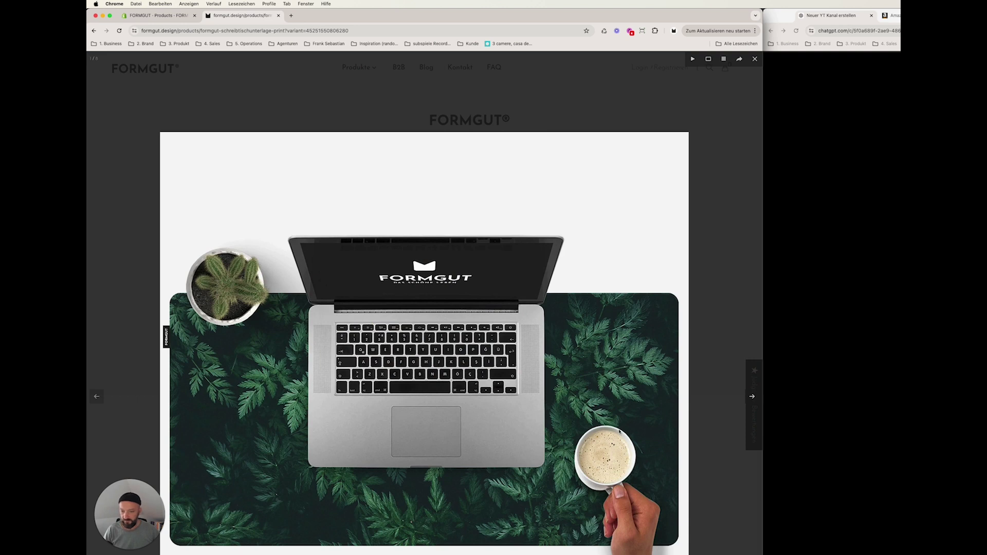
left_click(723, 244)
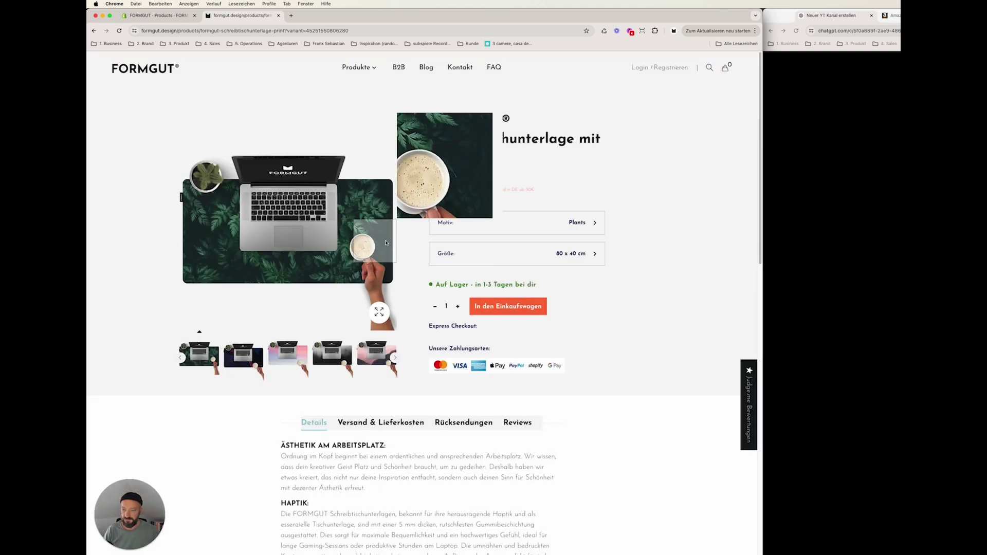
left_click(369, 242)
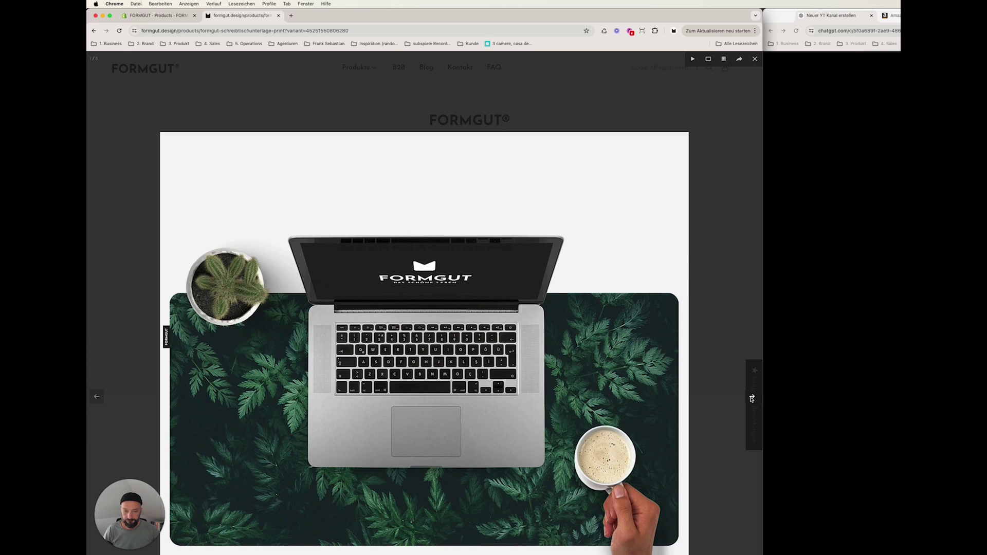
- Page through the enlarged product images of the different desk mat motifs and close the gallery
left_click(751, 398)
left_click(752, 397)
left_click(752, 397)
left_click(752, 398)
left_click(751, 398)
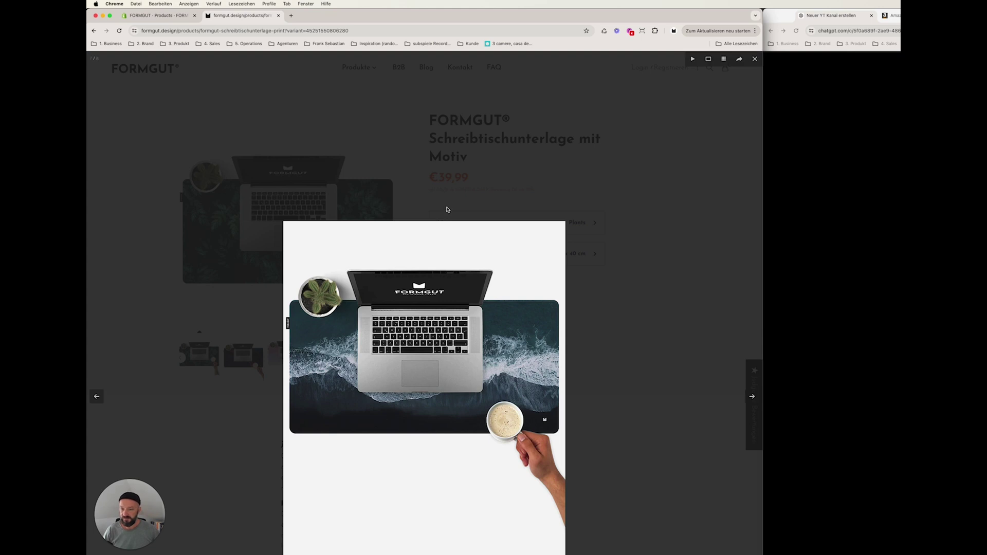
left_click(446, 209)
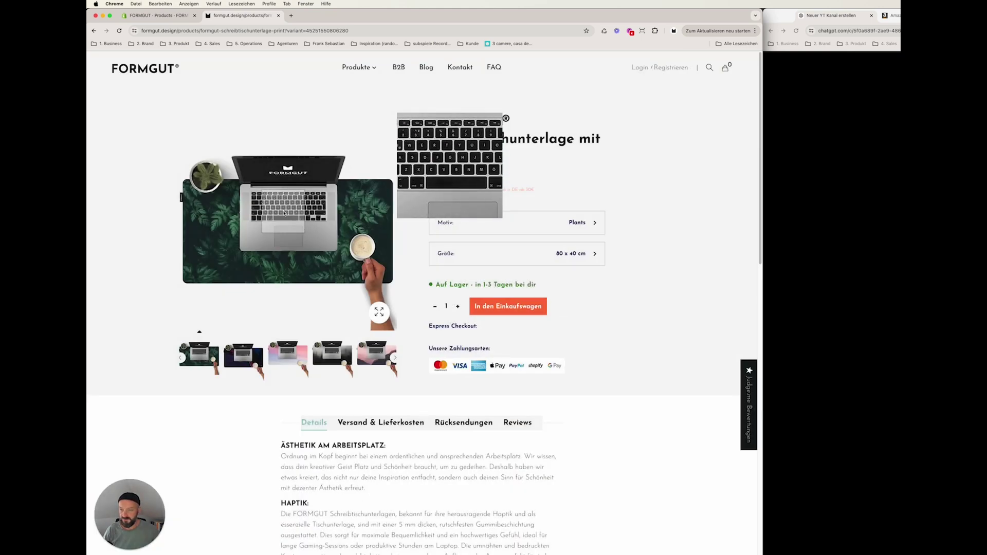
- Reopen the enlarged gallery, compare the first product image's format with the second one's, and close it
left_click(382, 316)
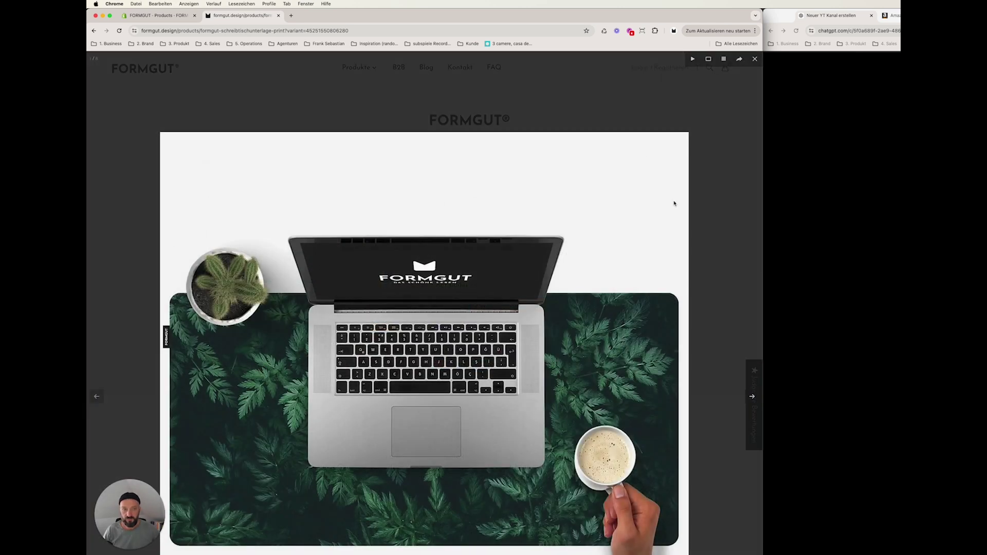
left_click_drag(750, 554, 749, 554)
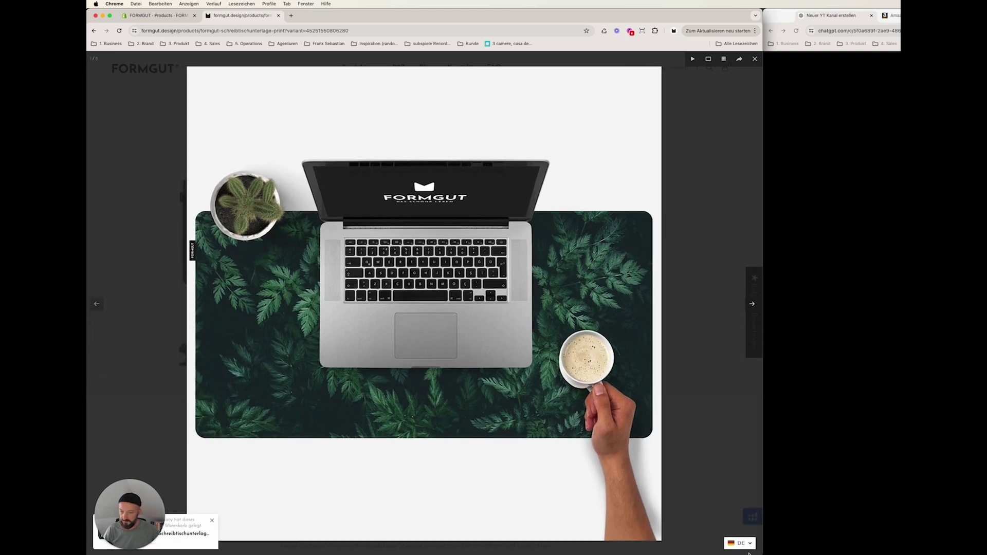
left_click(751, 304)
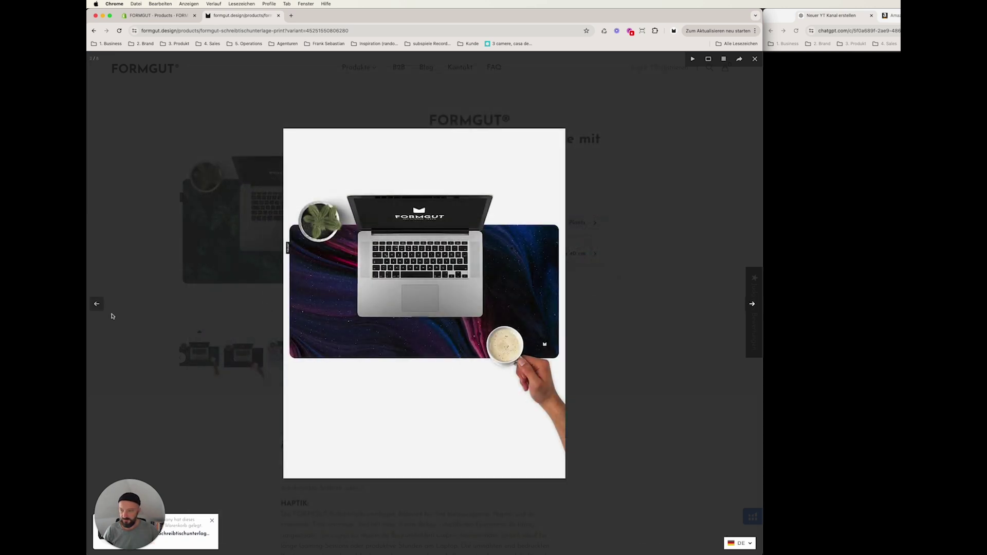
left_click(96, 304)
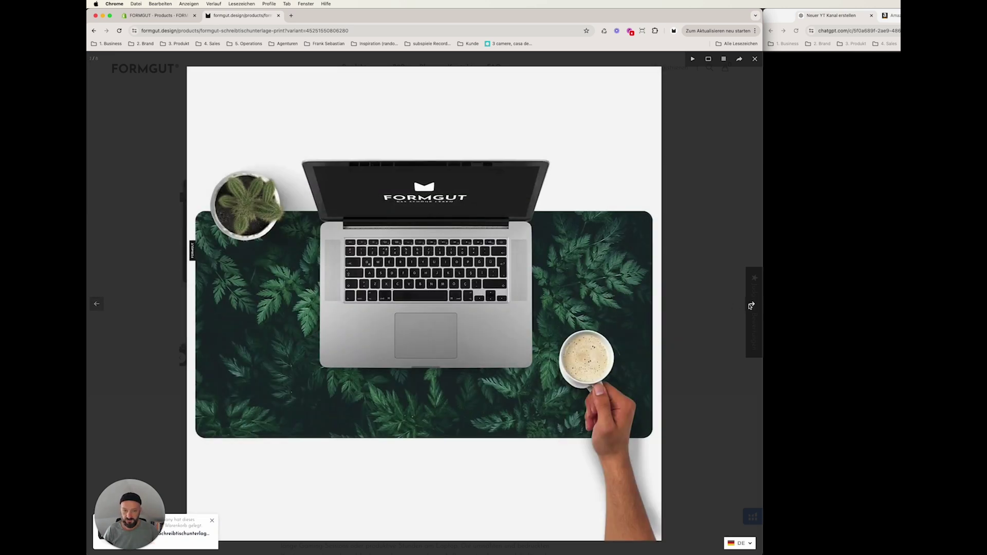
left_click(751, 305)
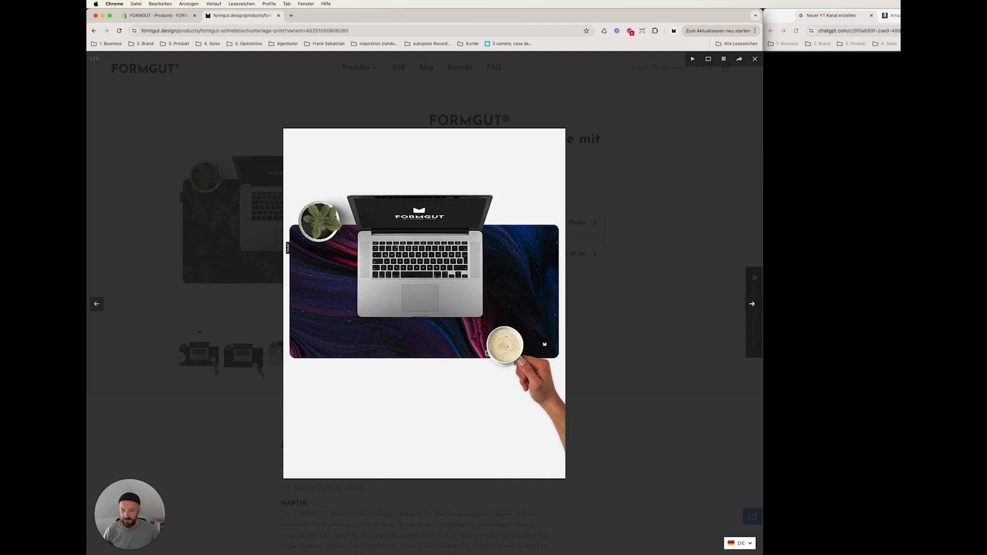
left_click(97, 303)
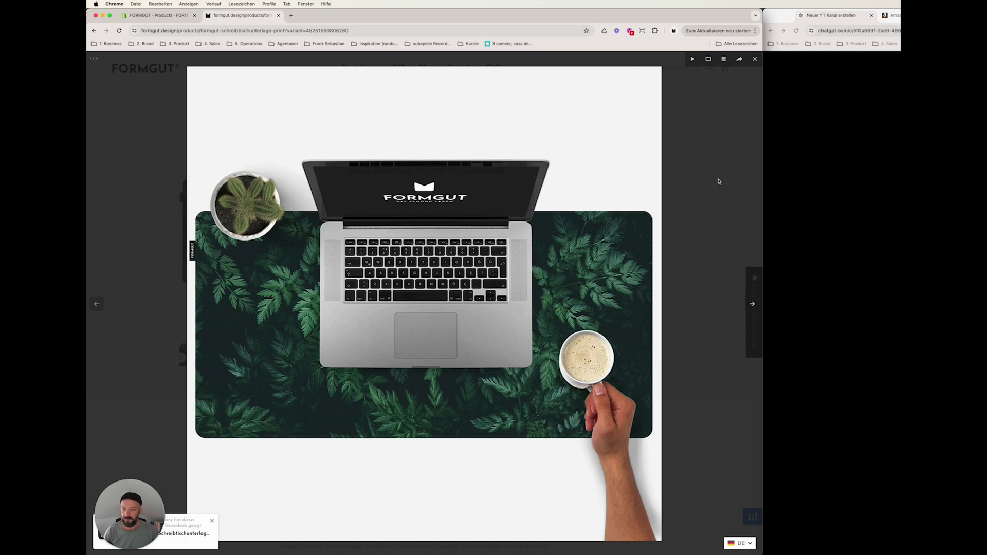
left_click(719, 181)
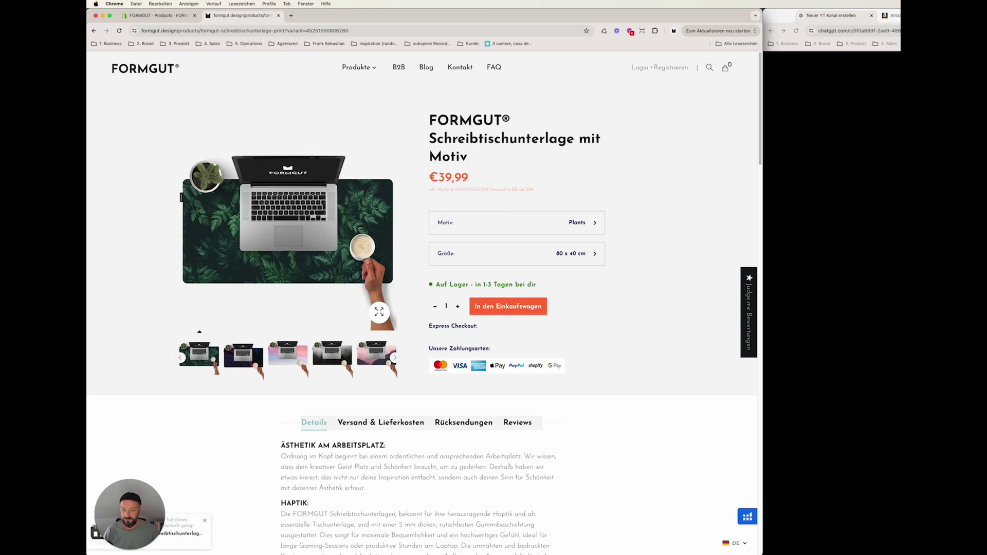
- Switch to Photoshop and check the mockup document's image size
key("super+Tab")
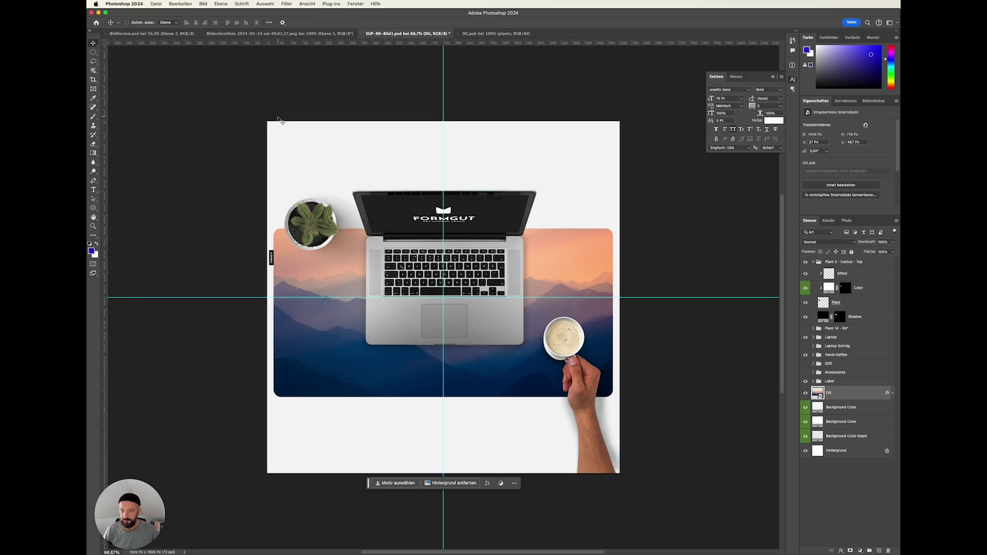
key("super+alt+i")
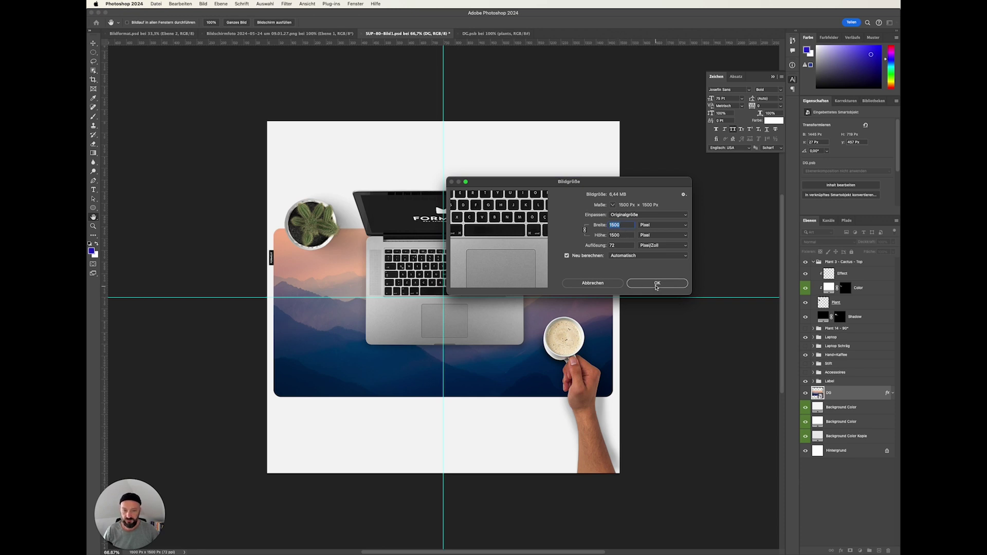
left_click(657, 284)
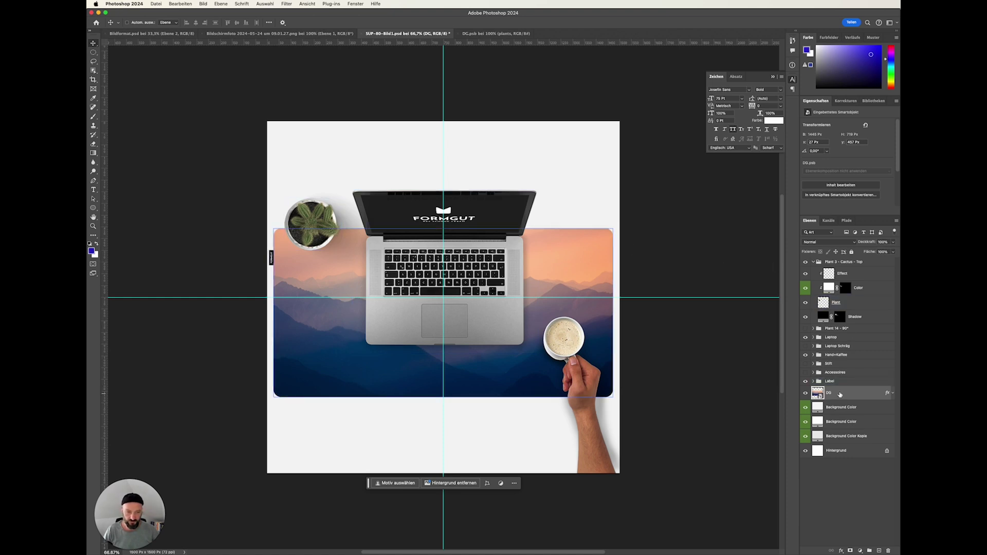
- Collapse the Plant 3 - Cactus - Top group and hide the lower Background Color, Background Color Kopie and Hintergrund layers
left_click(813, 262)
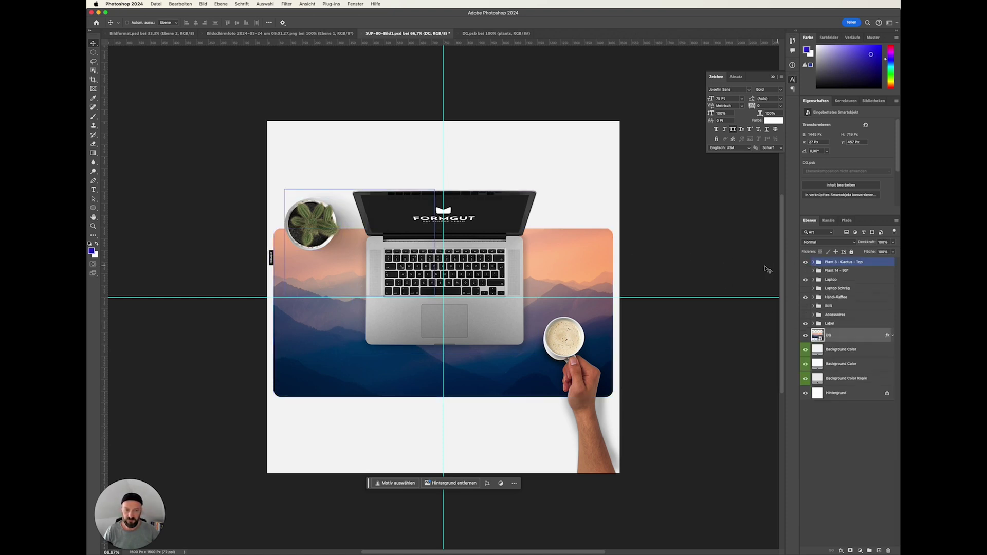
left_click(309, 177, "super")
left_click(667, 203)
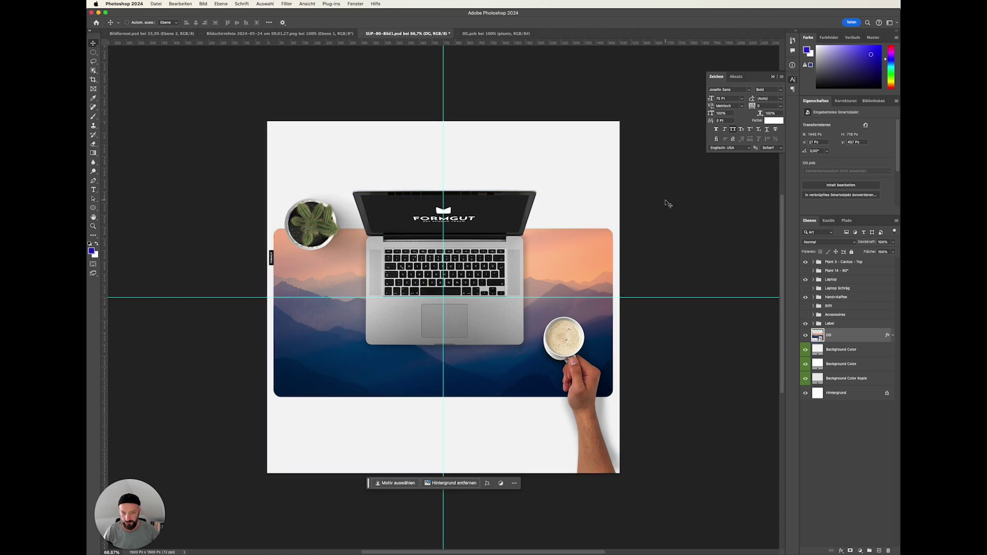
left_click(844, 262)
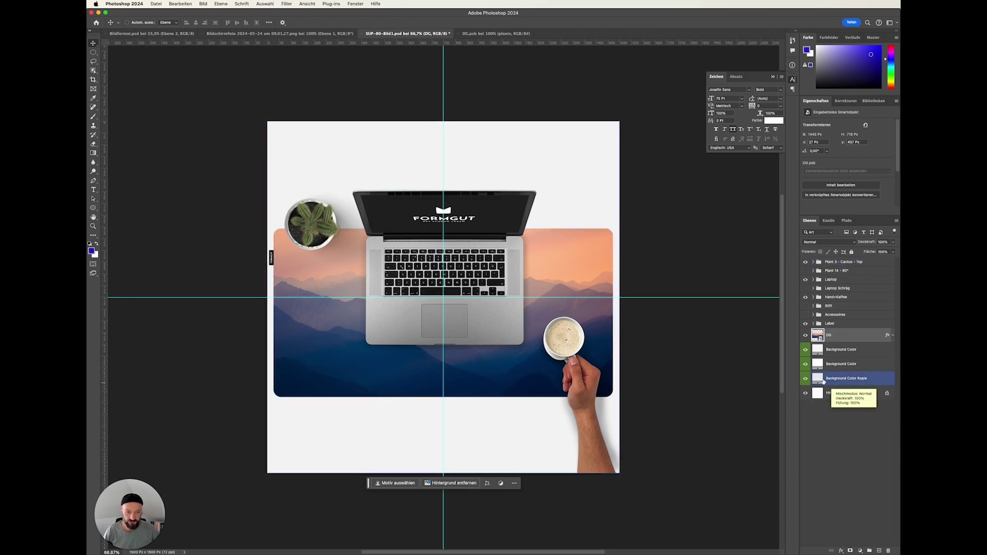
left_click_drag(806, 364, 807, 413)
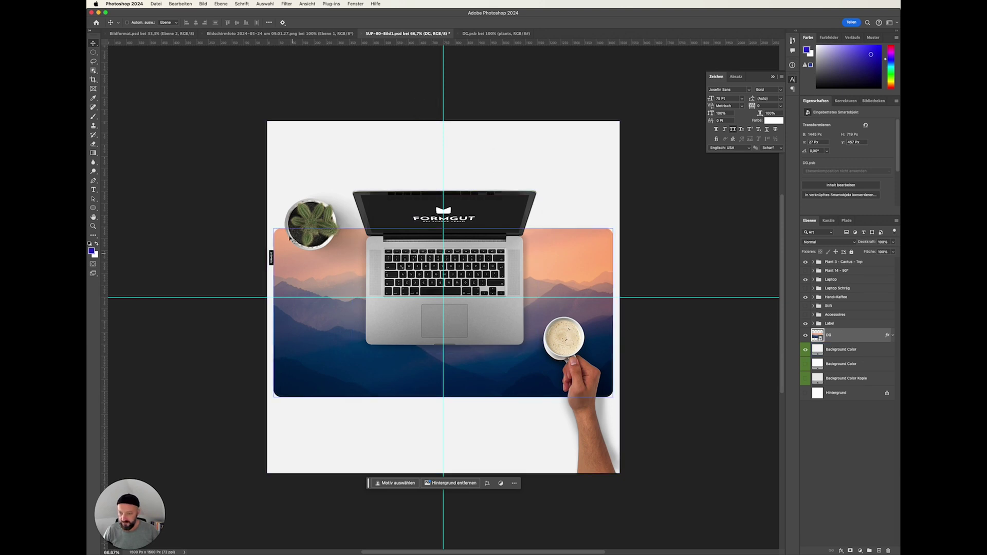
- Hide the cactus, Laptop and Hand+Kaffee groups to expose the bare desk mat, and show them again
left_click(806, 262)
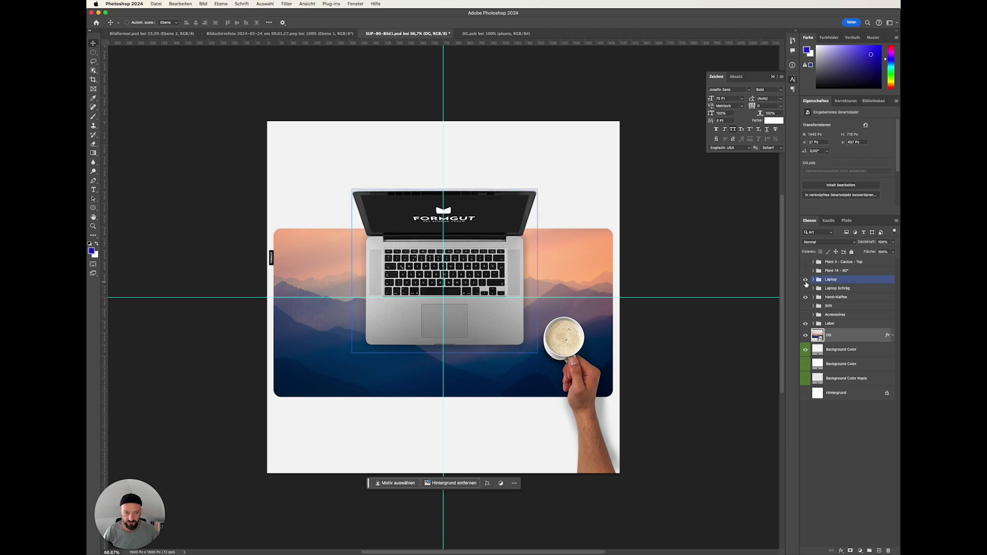
left_click(806, 279)
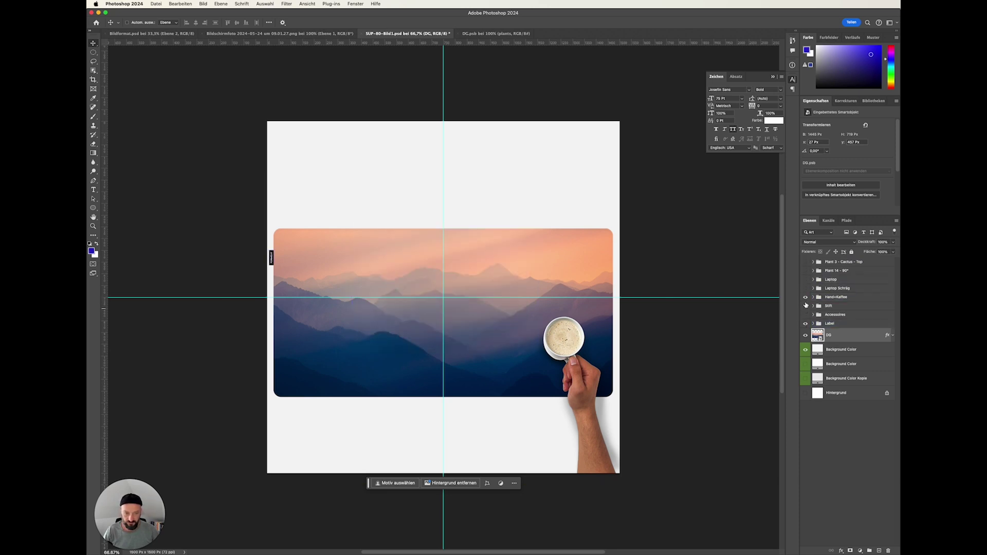
left_click(805, 297)
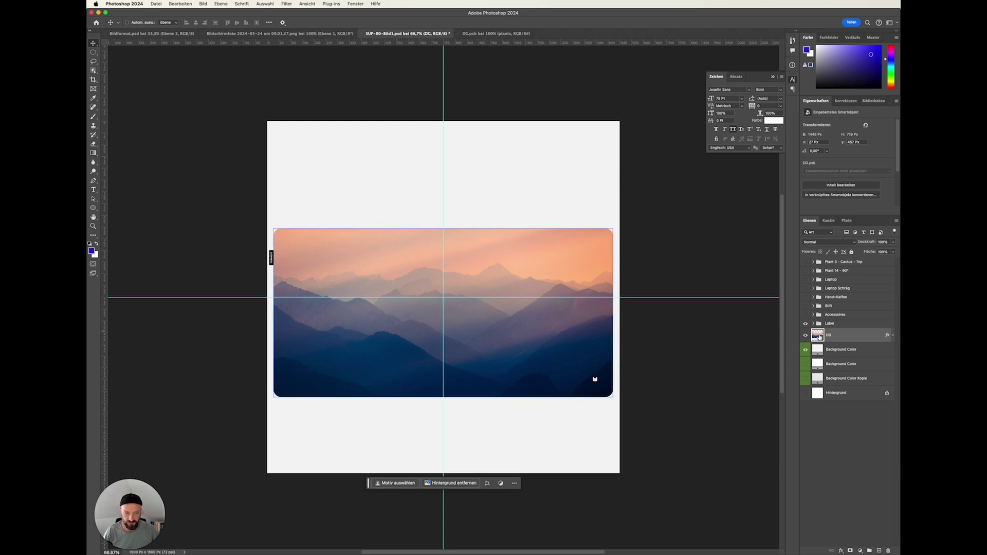
left_click(805, 298)
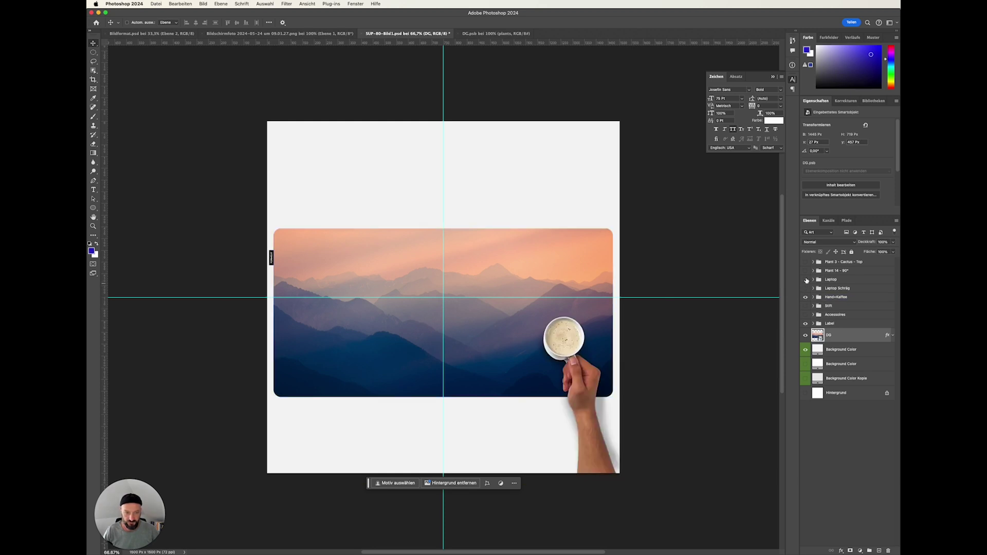
left_click(806, 280)
left_click(806, 262)
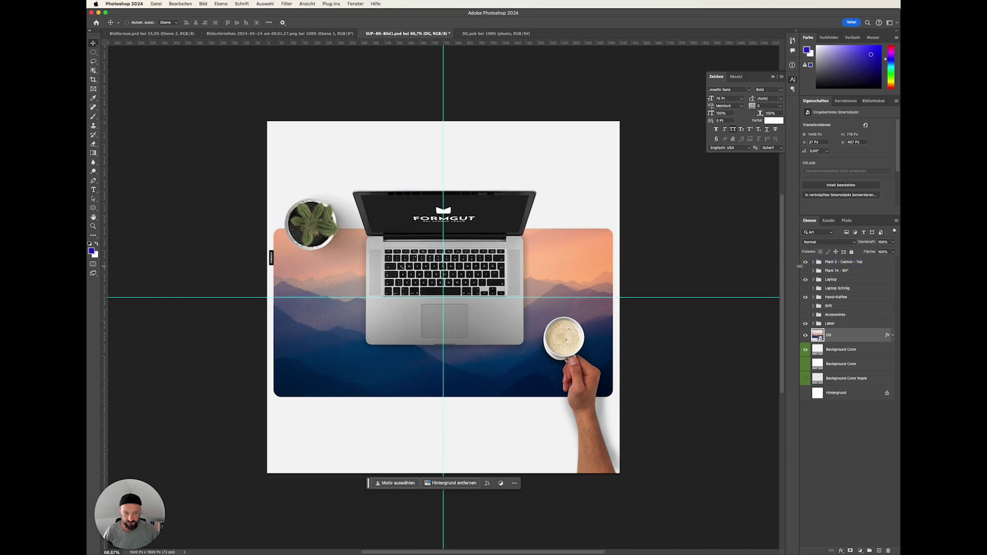
- Try the Plant 14 group in place of the cactus group, and switch back to the cactus
left_click(805, 262)
left_click(806, 271)
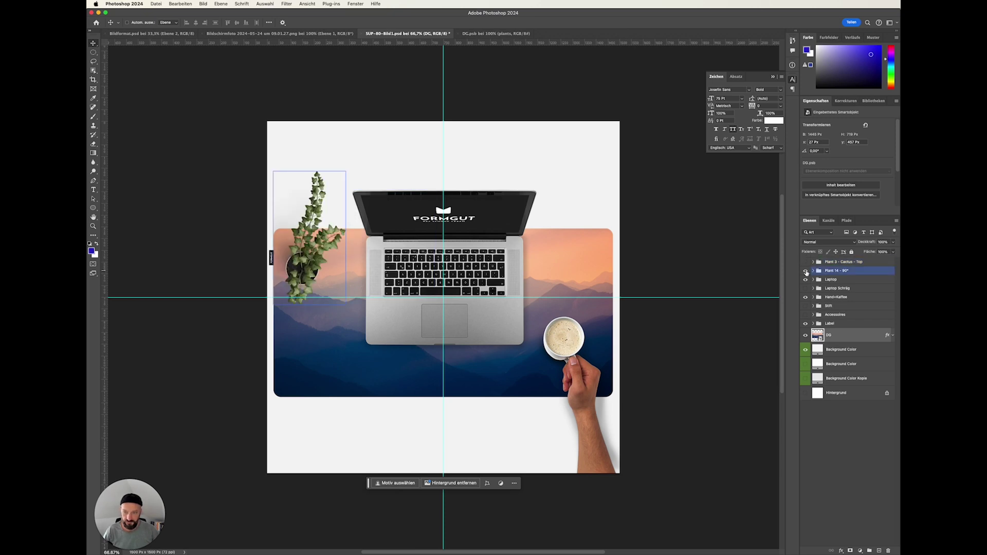
left_click(799, 273)
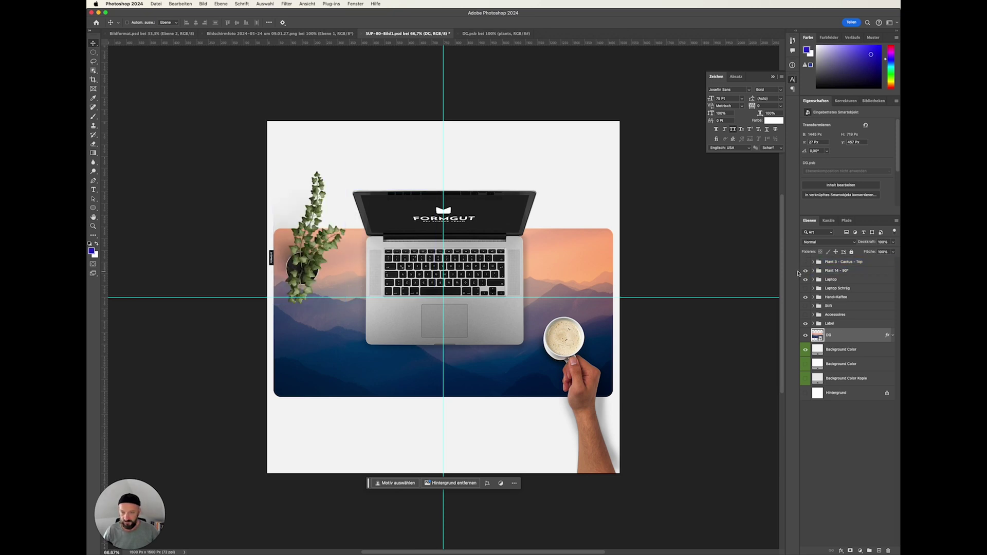
left_click(806, 271)
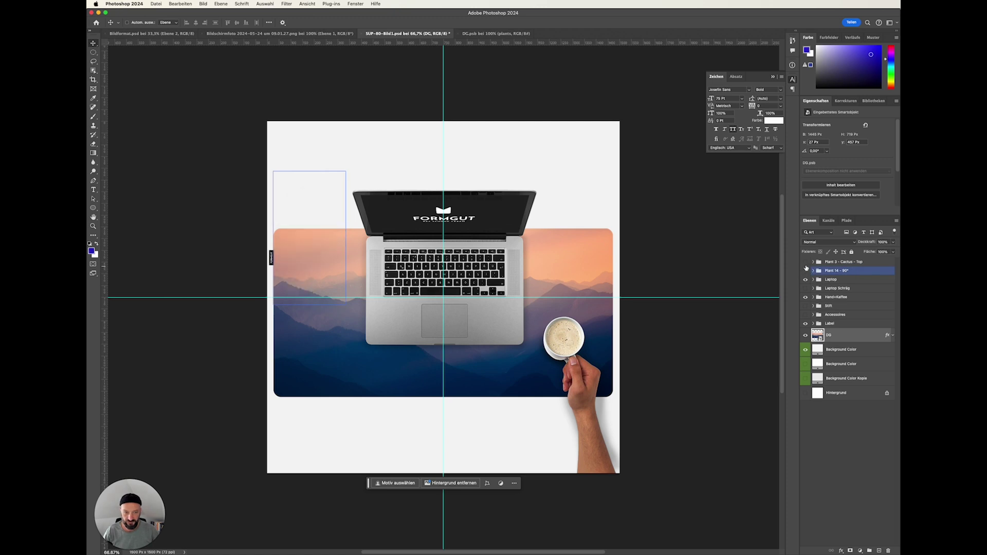
left_click(805, 262)
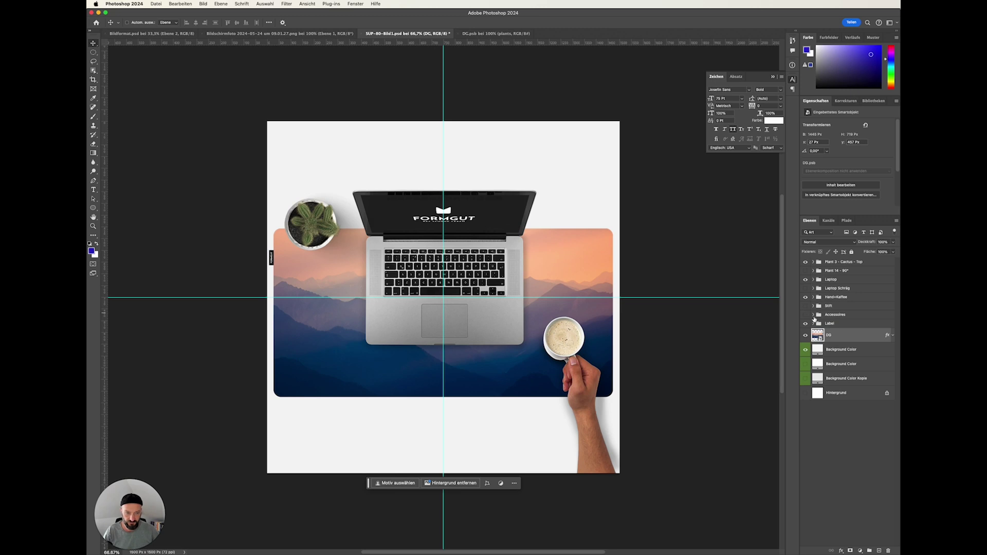
left_click(854, 325)
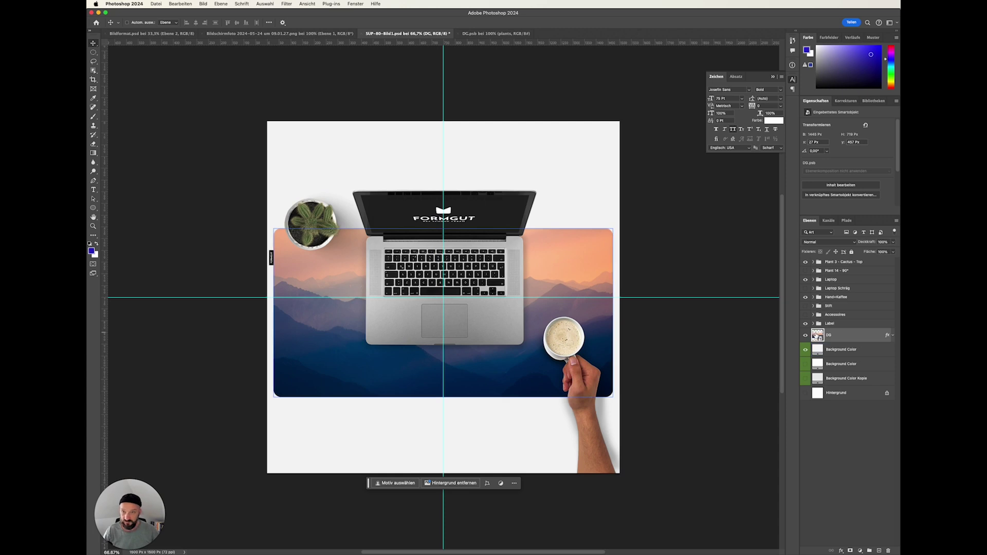
- Open the contents of the DG smart object and show the air motif group instead of mountains2
double_click(817, 336)
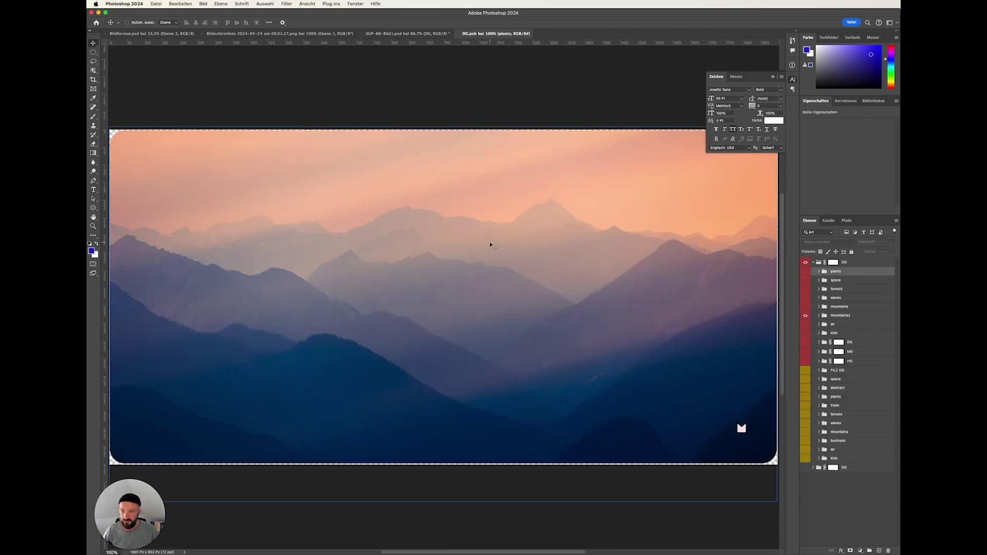
left_click(805, 316)
left_click(805, 325)
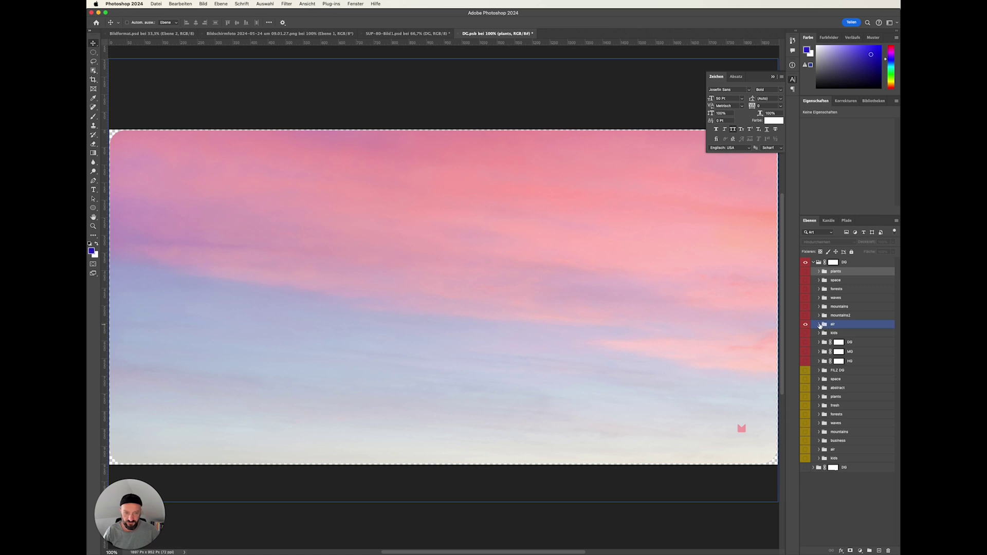
- Expand the air group and examine its logo and motif layers
left_click(820, 324)
left_click(856, 334)
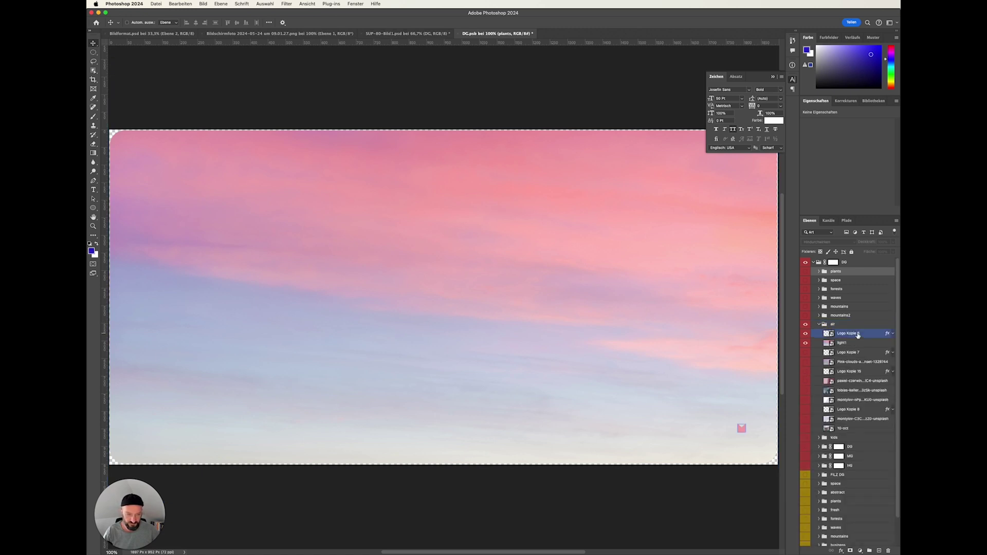
left_click(829, 324)
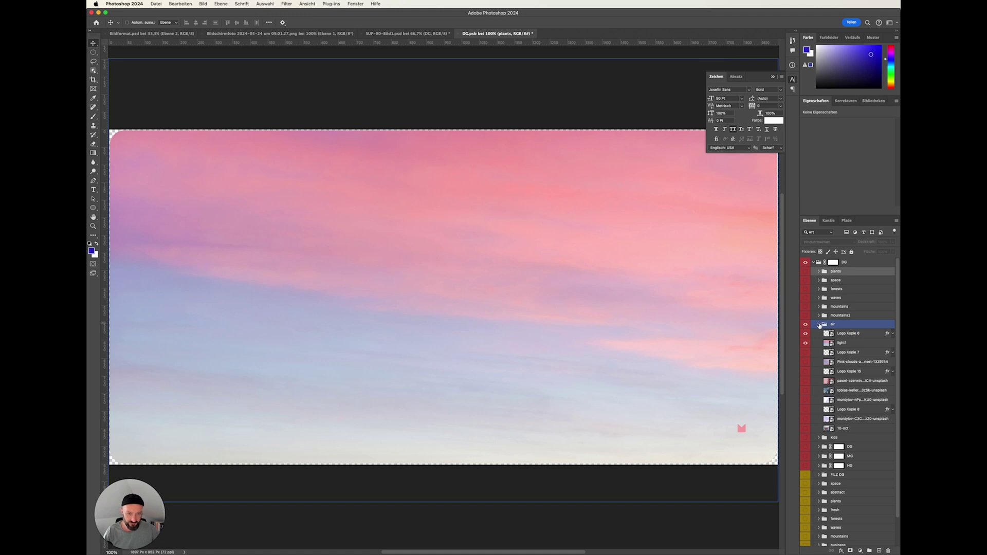
left_click(819, 325)
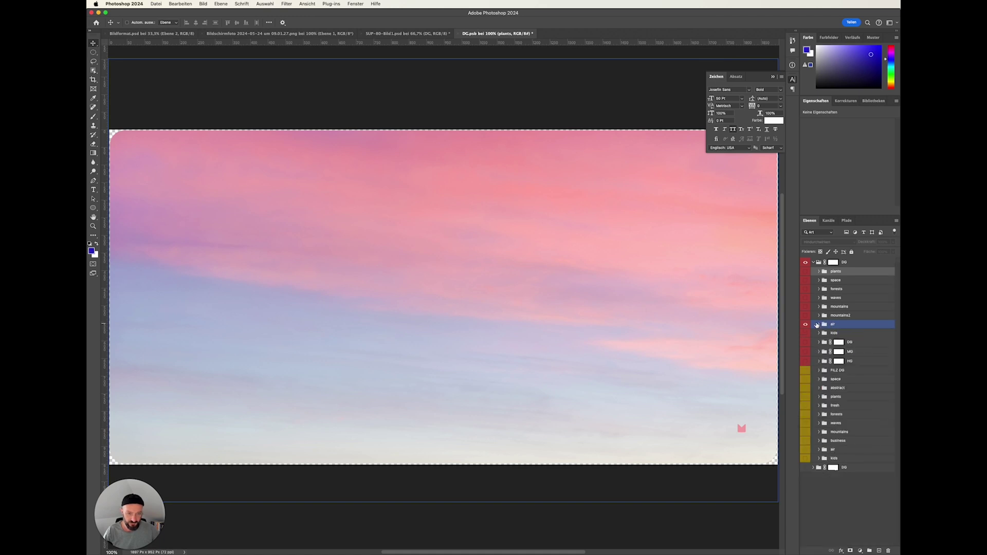
left_click(836, 270)
left_click(841, 324)
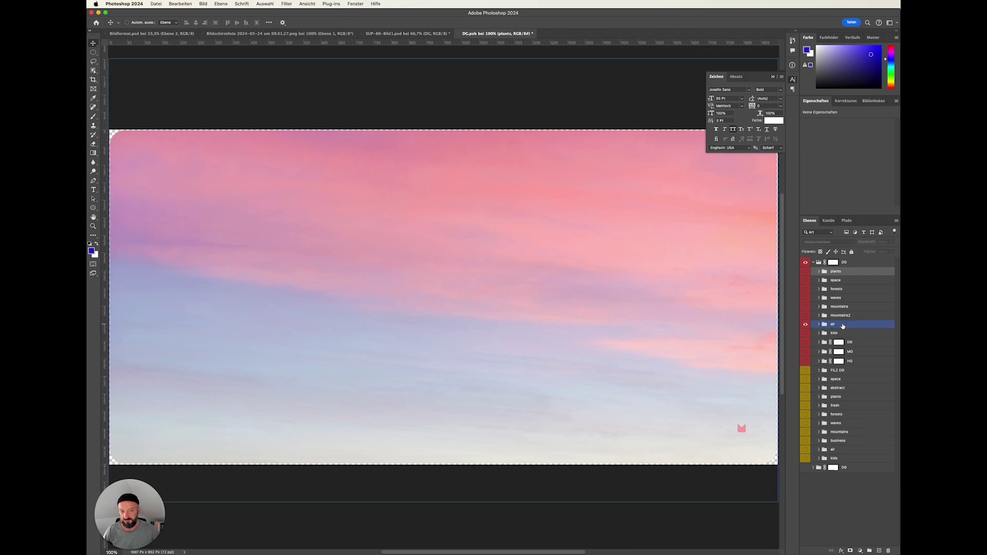
- Expand the air group, toggle its light1, Pink-clouds and topmost logo layers to compare them, and restore their original visibility
left_click(820, 324)
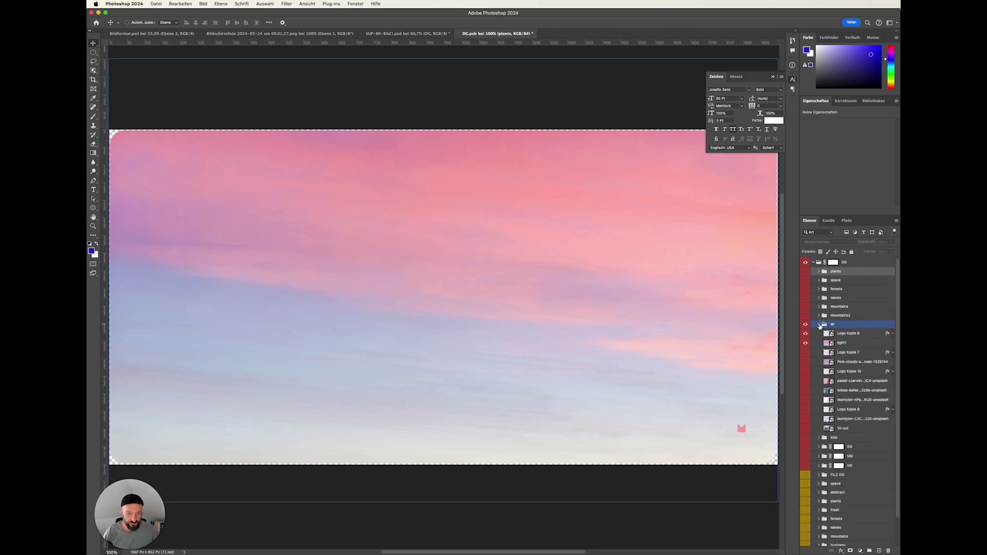
left_click(811, 342)
left_click(805, 342)
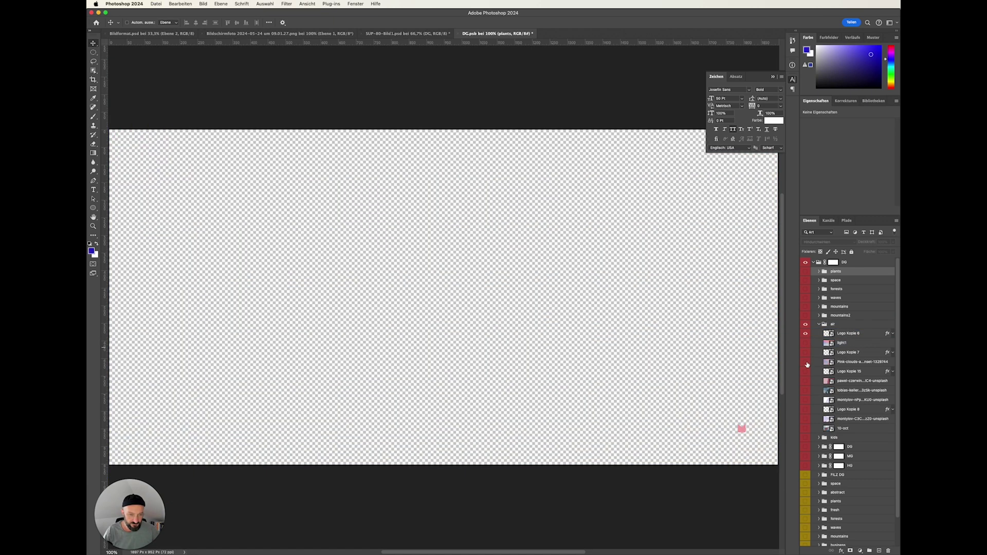
left_click(806, 362)
left_click(805, 363)
left_click(805, 343)
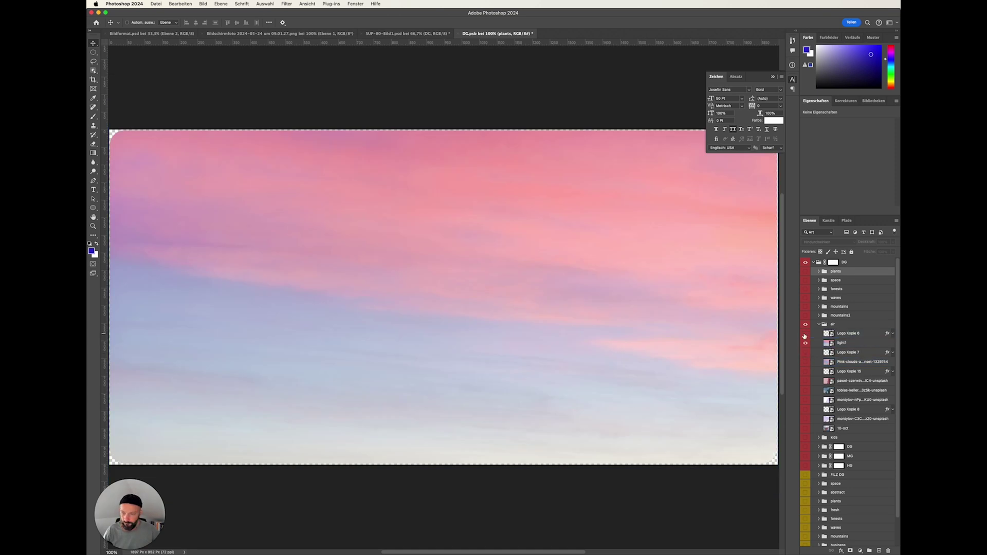
left_click(805, 333)
left_click(806, 334)
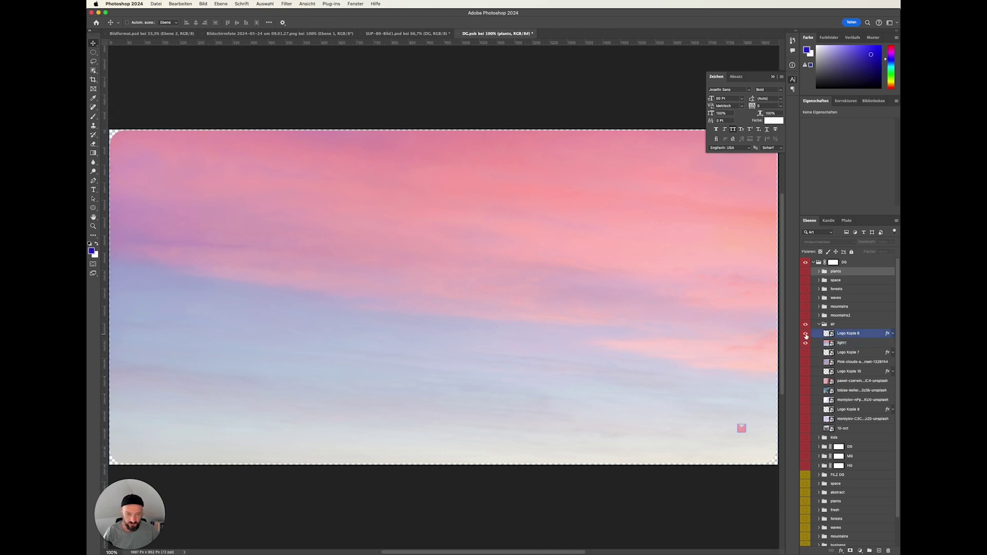
left_click(878, 341)
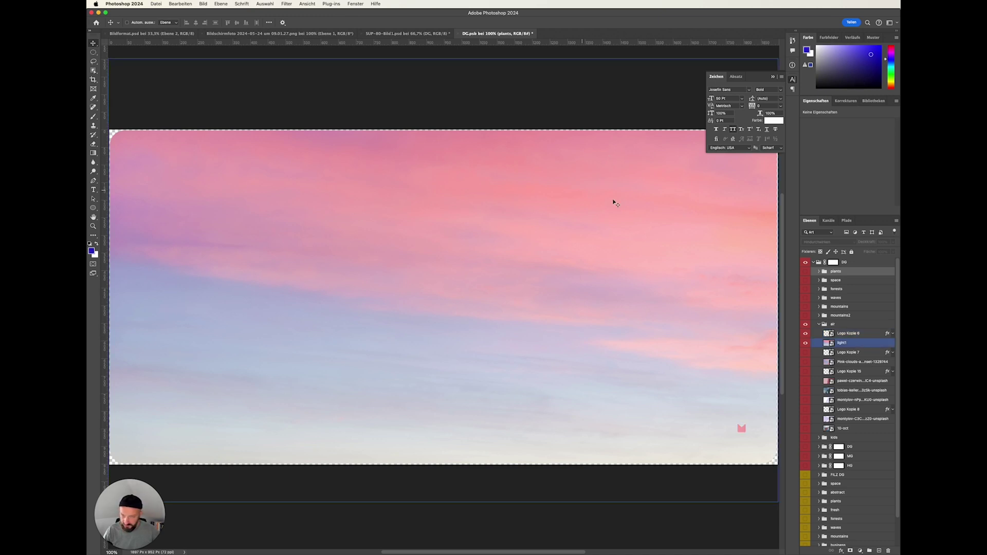
- Collapse the air group, save the smart object contents and return to the SUP-80-Bild1.psd mockup
left_click(823, 325)
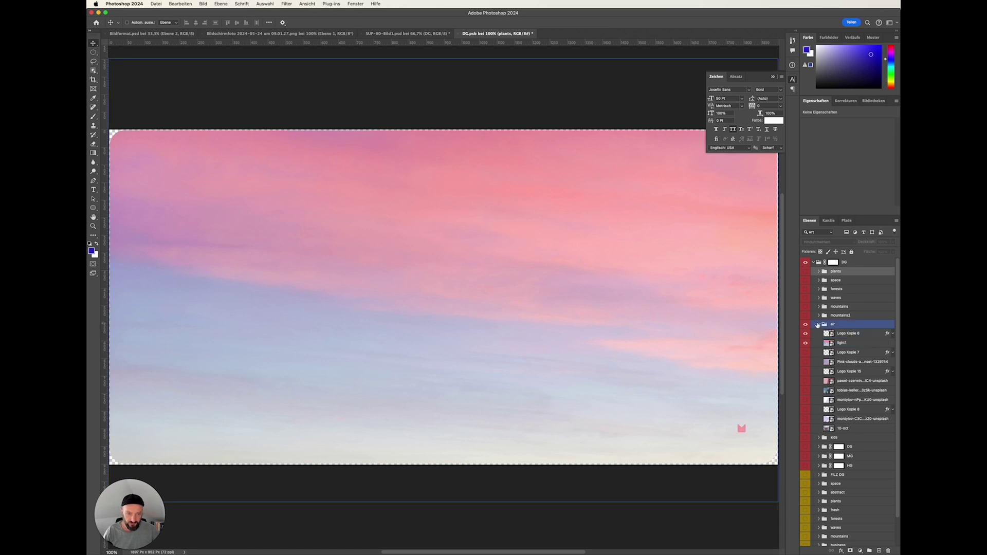
left_click(820, 325)
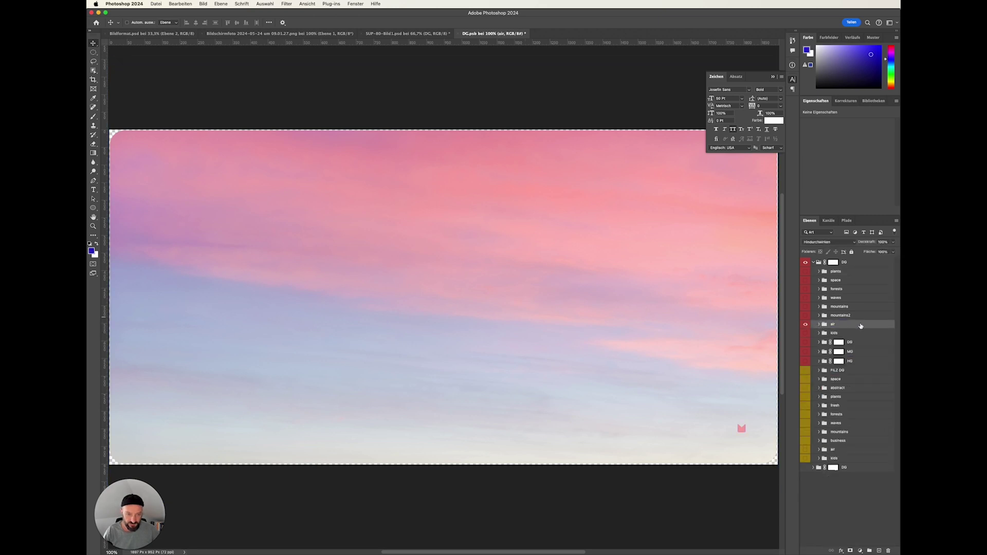
key("super+s")
left_click(419, 35)
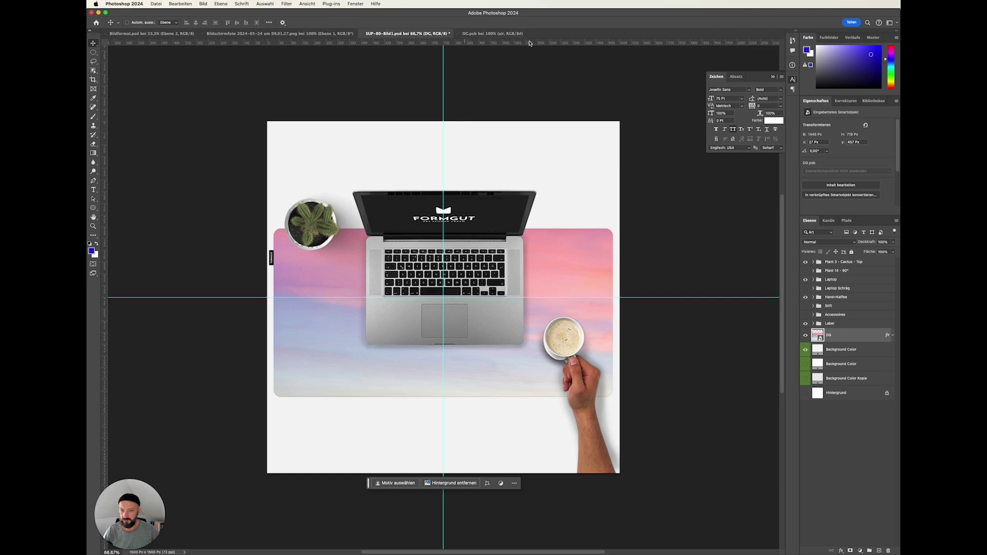
left_click(579, 226)
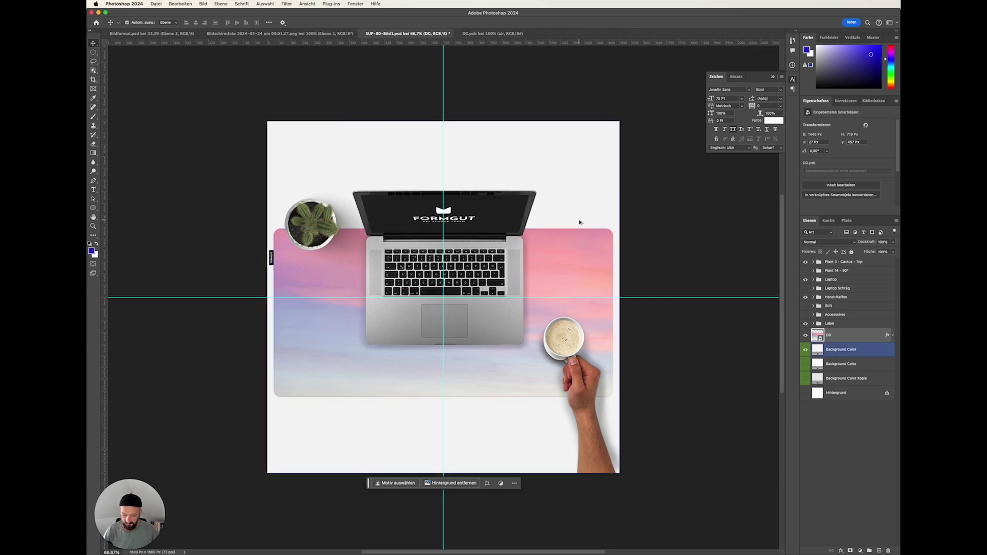
- Start a Save for Web export of the mockup in JPEG format
key("super+alt+shift+s")
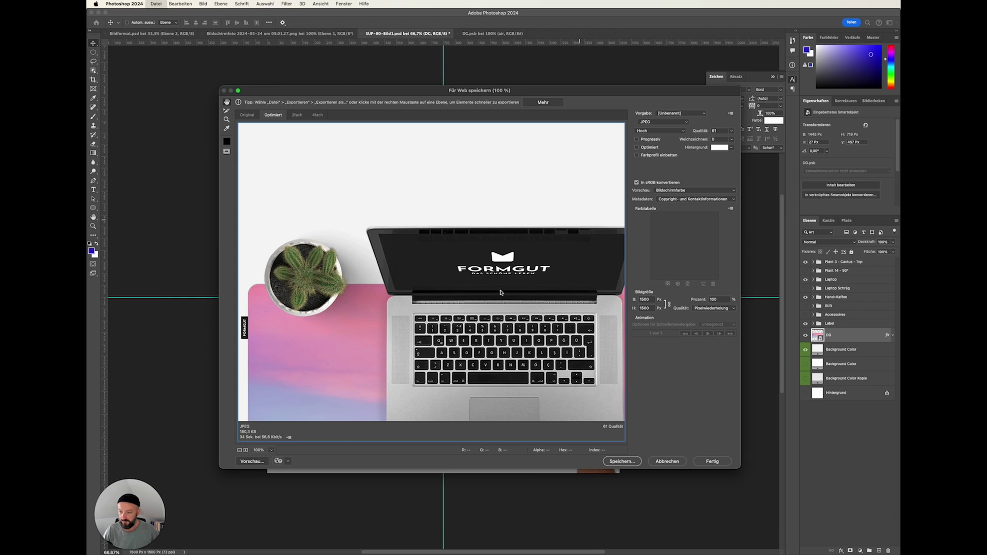
left_click(670, 124)
left_click(670, 124)
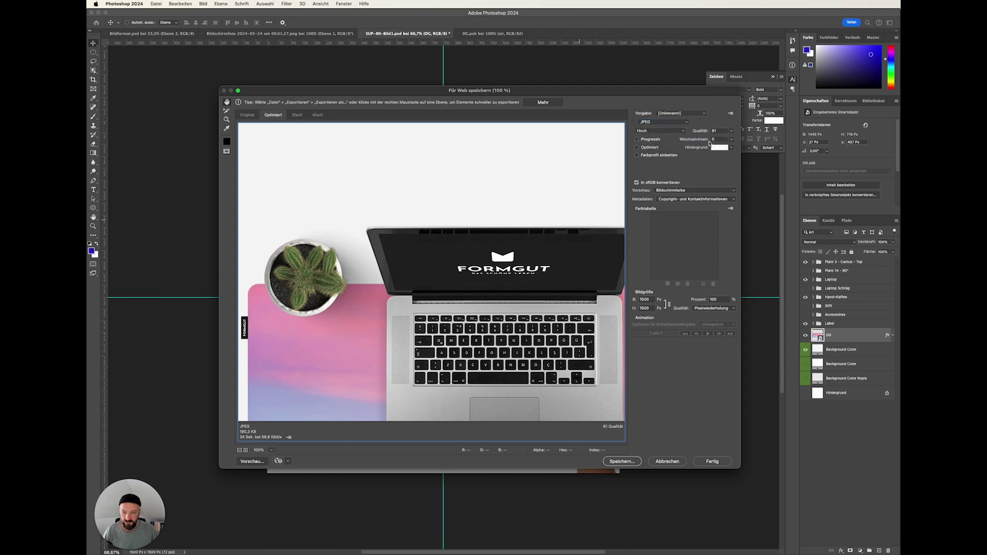
- Examine the optimized JPEG preview around the plant, laptop, desk mat and hand with the coffee cup
left_click_drag(481, 335, 494, 288)
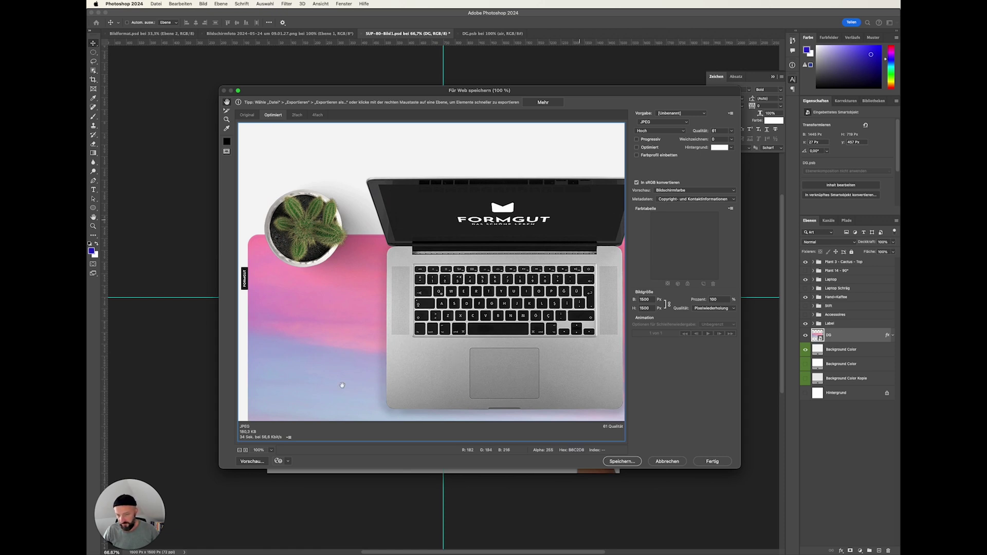
scroll(342, 385, "down", 5)
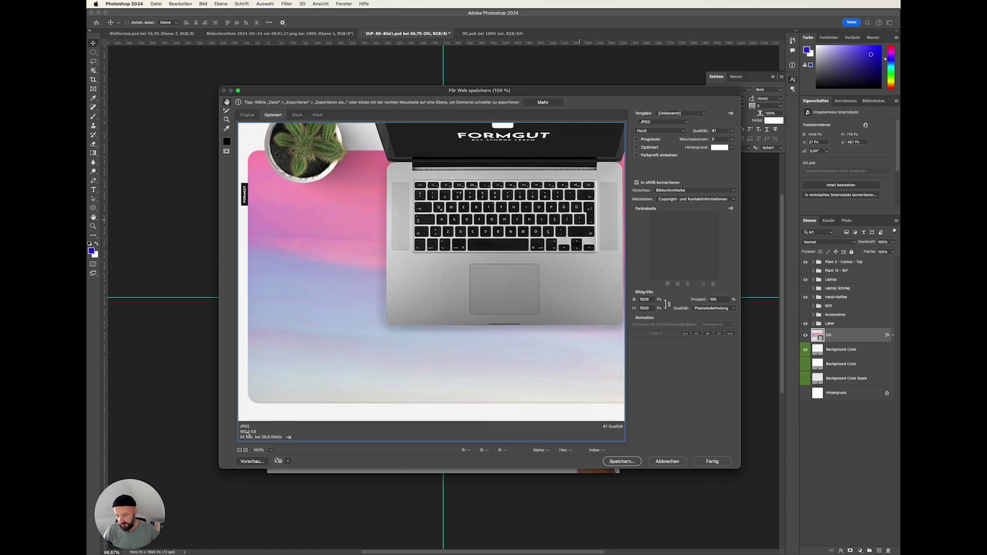
left_click_drag(525, 236, 384, 256)
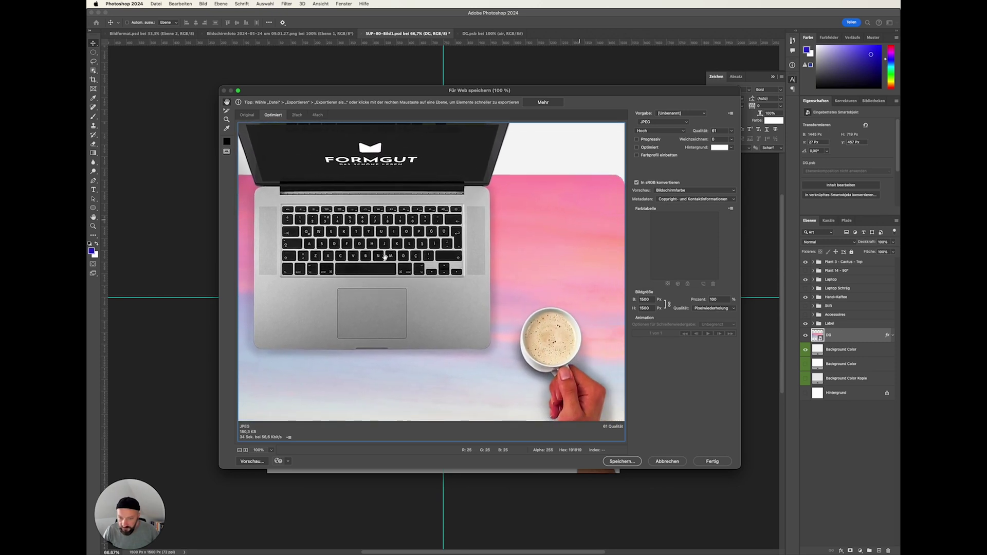
scroll(480, 237, "down", 5)
left_click_drag(481, 221, 635, 412)
left_click_drag(549, 340, 445, 257)
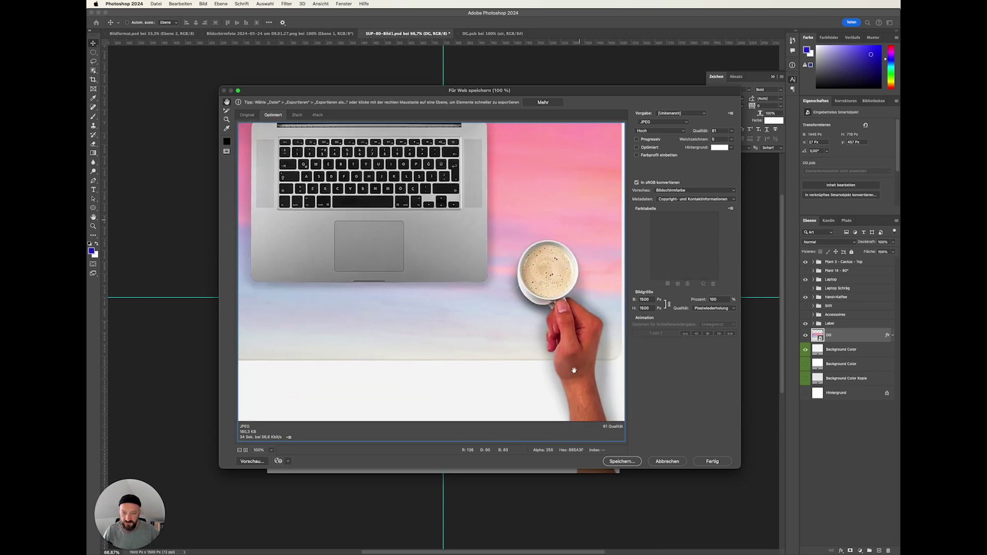
left_click_drag(388, 221, 372, 242)
left_click_drag(539, 355, 537, 339)
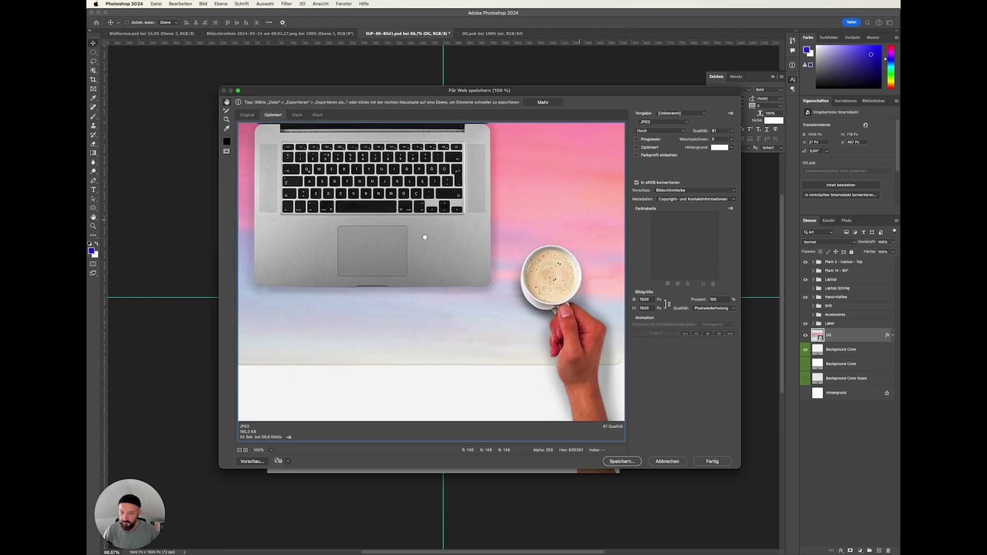
left_click_drag(425, 236, 529, 283)
left_click_drag(543, 322, 508, 293)
- Save the optimized image as SHOP-SUP-air-Bild1.jpg in the 2. Shopify folder, replacing the existing file
left_click(620, 462)
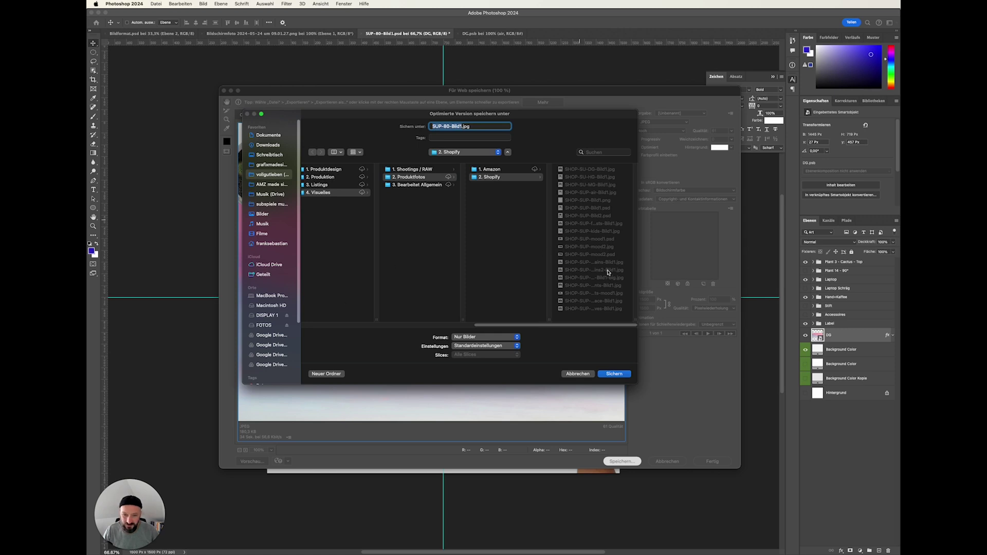
left_click_drag(637, 320, 662, 321)
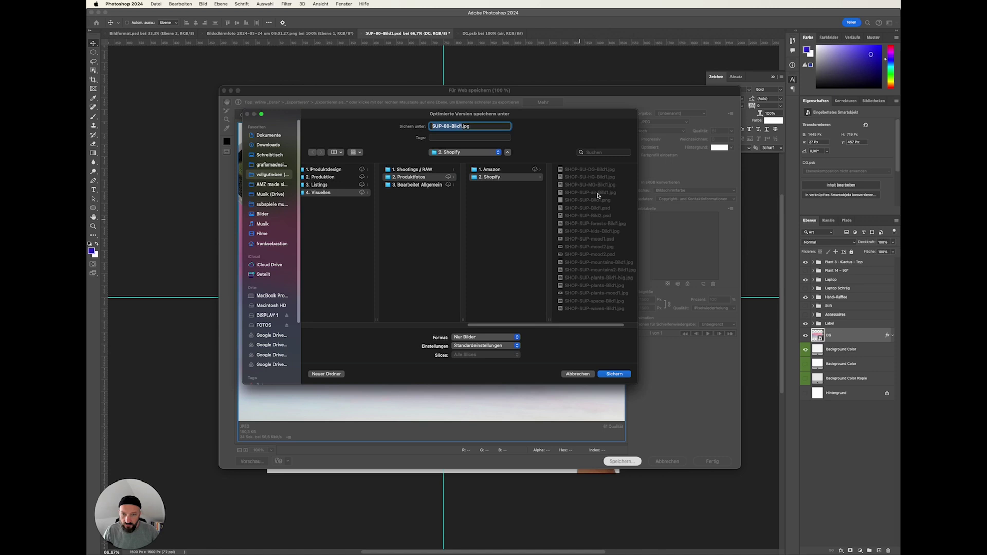
left_click(598, 194)
left_click(615, 377)
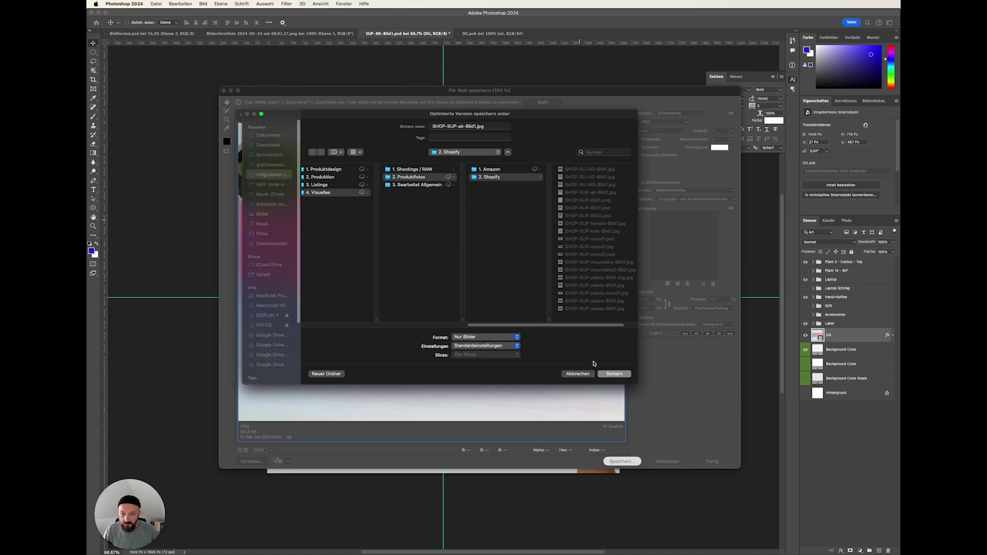
left_click(465, 283)
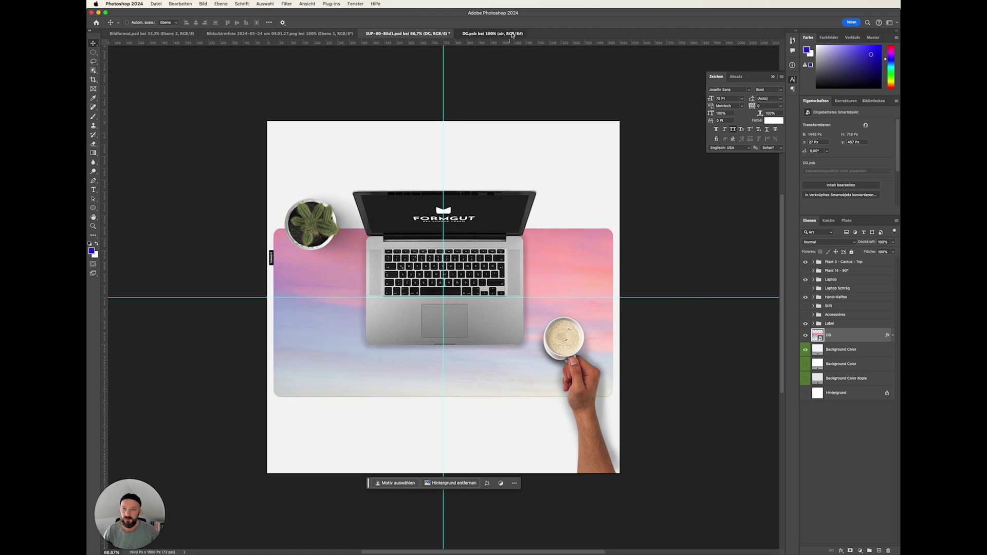
- Show the kids motif group instead of air in the DG smart object, save it and return to the mockup
left_click(492, 33)
left_click(805, 325)
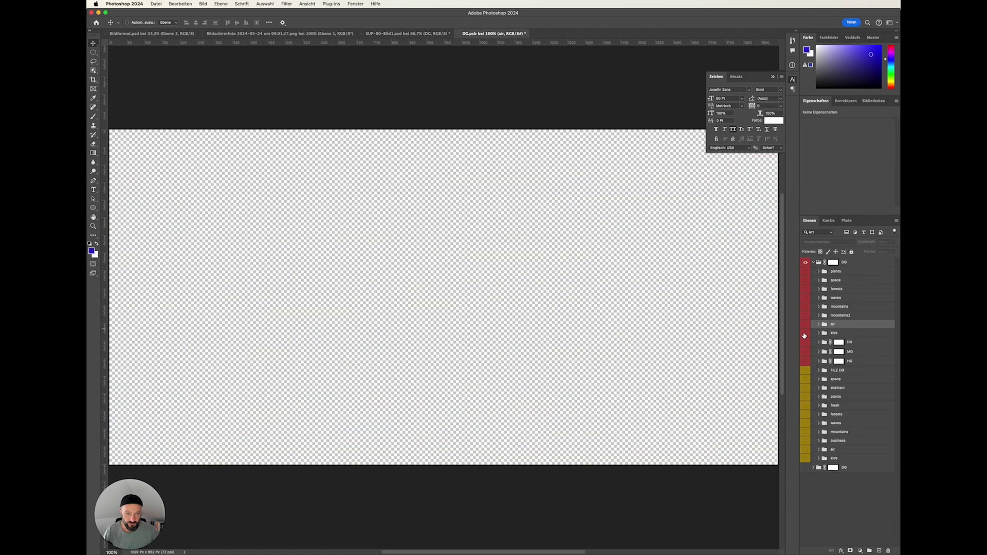
left_click(805, 334)
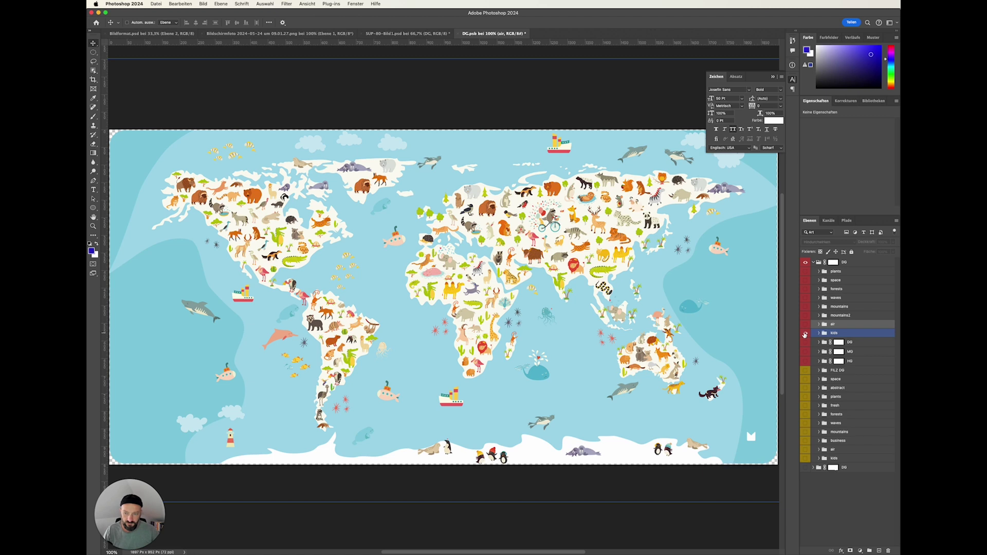
key("cmd+s")
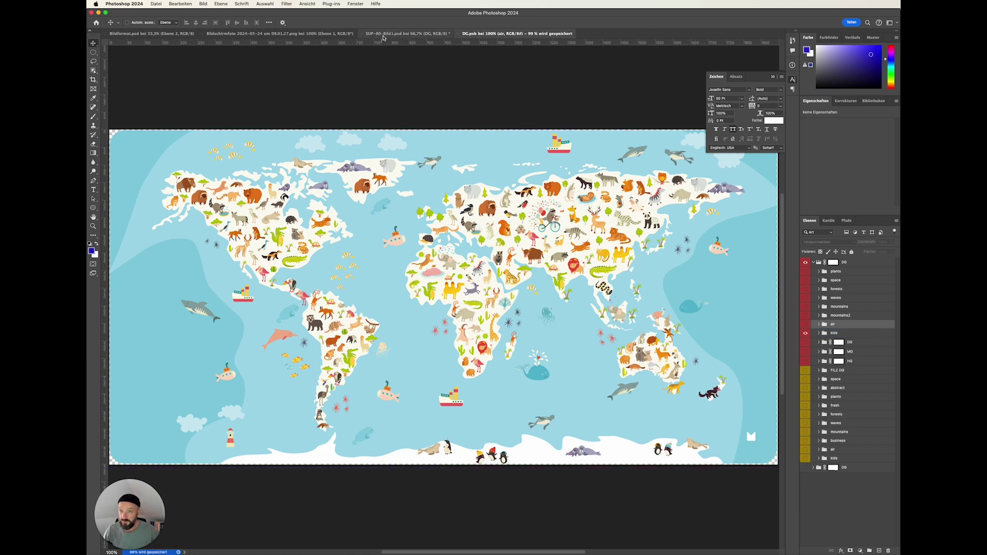
left_click(406, 34)
- Hide the Hand+Kaffee group, try the Stift and Accessoires groups in its place, and show Hand+Kaffee again
left_click(802, 324)
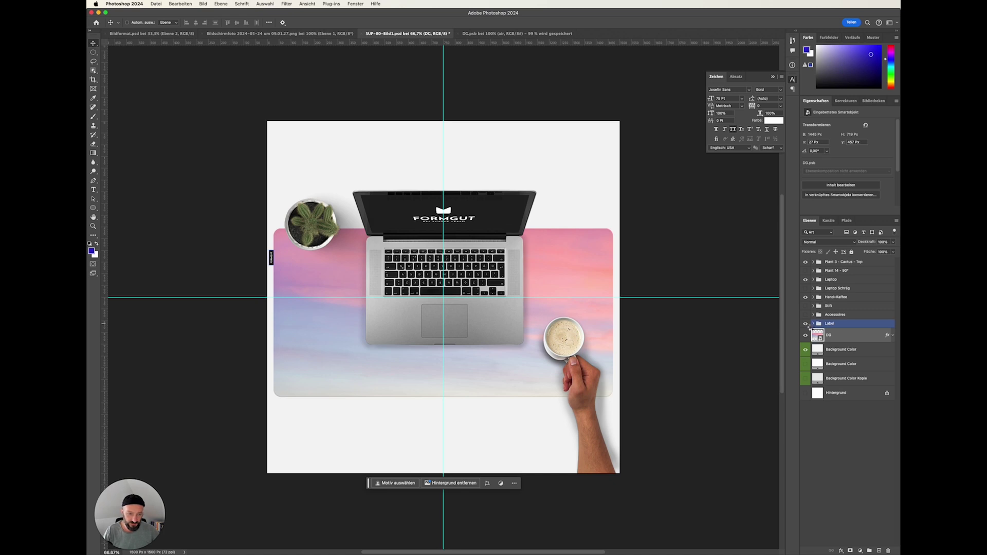
left_click(803, 298)
left_click(805, 298)
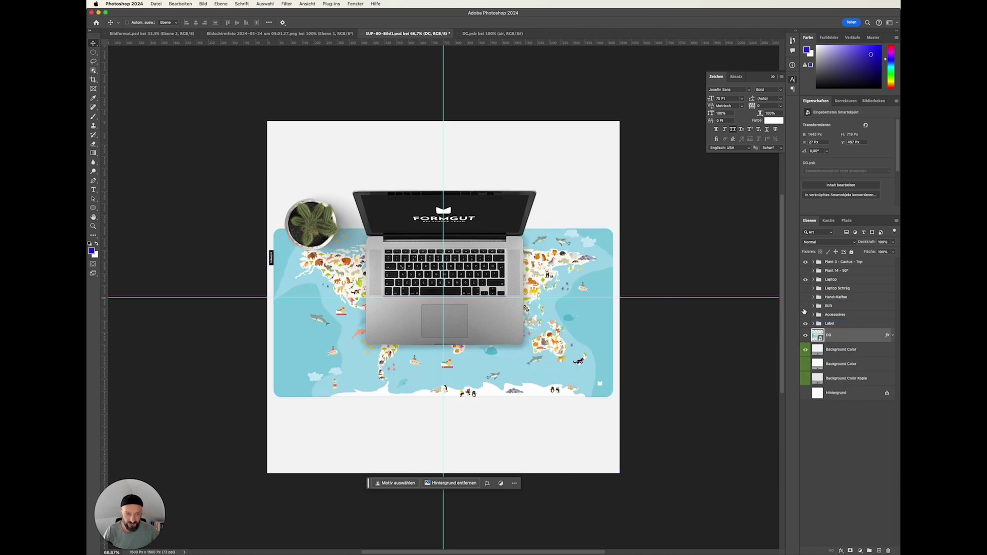
left_click(805, 305)
left_click(805, 305)
left_click(805, 315)
left_click(804, 315)
left_click(805, 298)
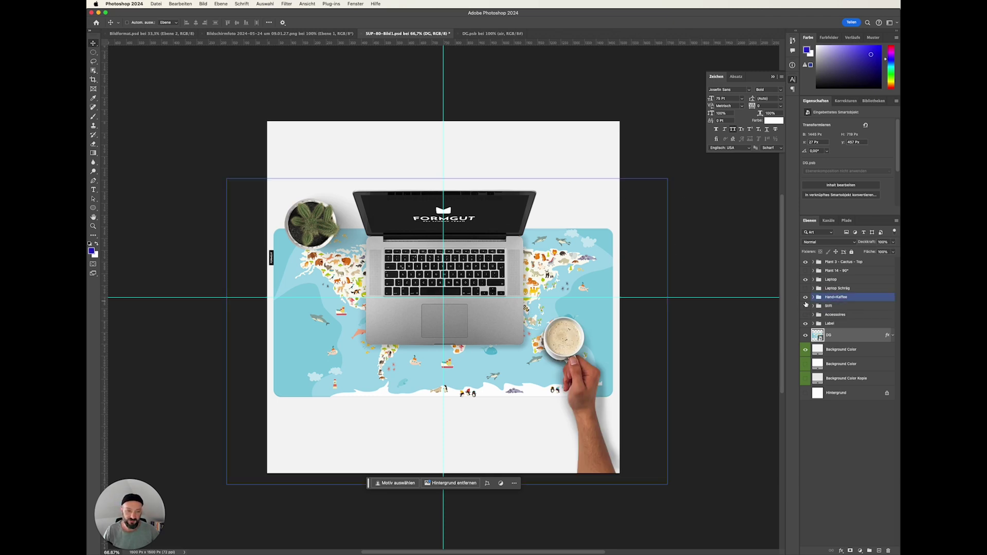
- Show the plants motif group instead of kids in the DG smart object, save it and check the mockup
left_click(490, 33)
left_click(806, 333)
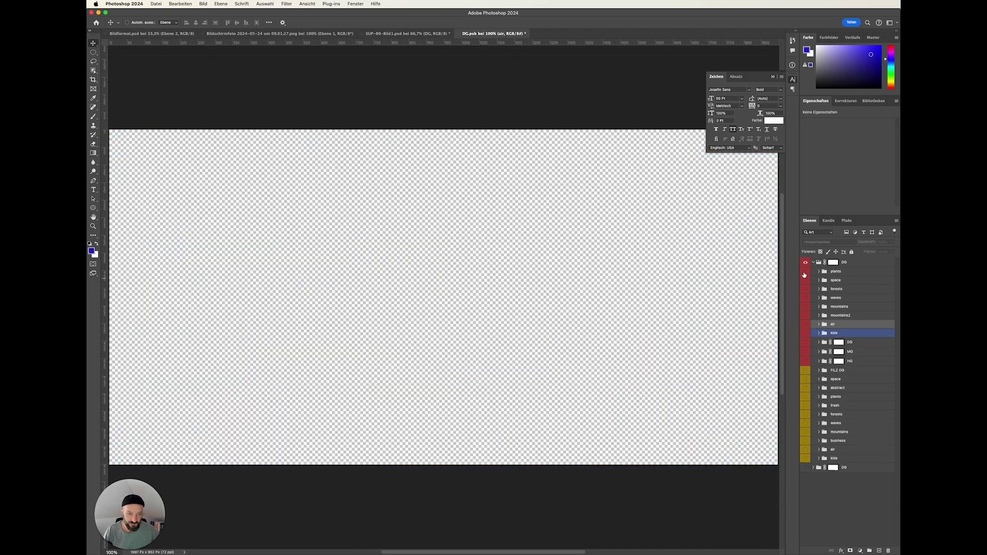
left_click(805, 270)
left_click(809, 266)
key("super+s")
left_click(399, 33)
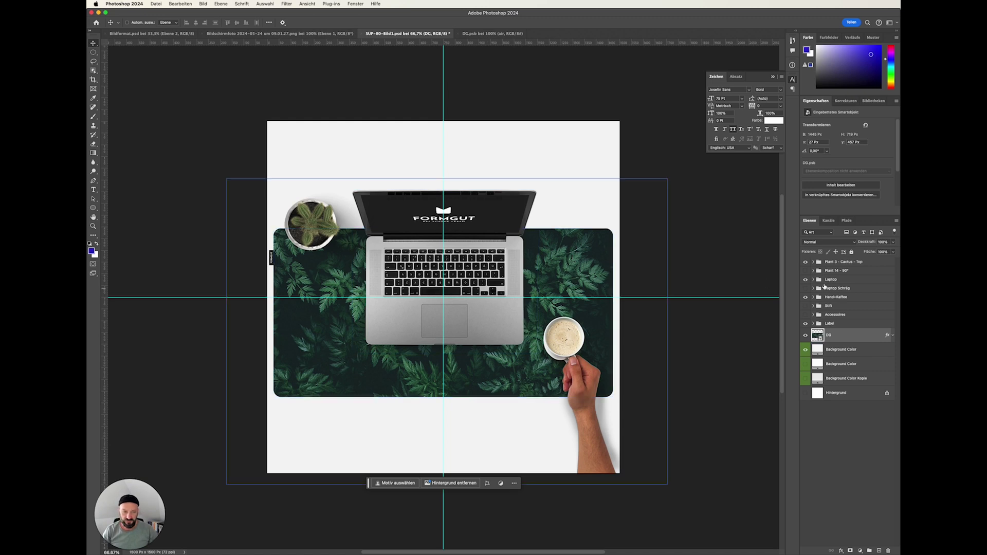
left_click(840, 351)
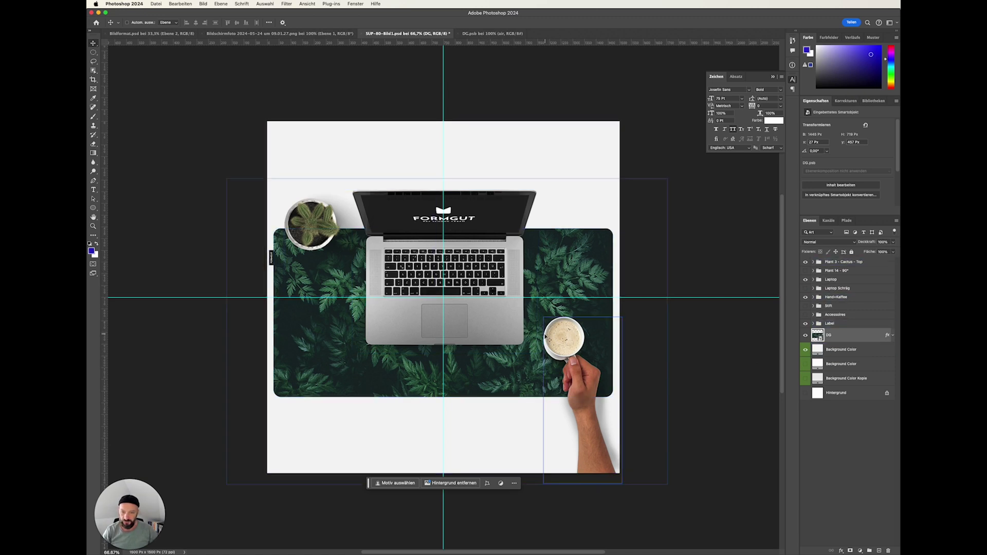
left_click(856, 323)
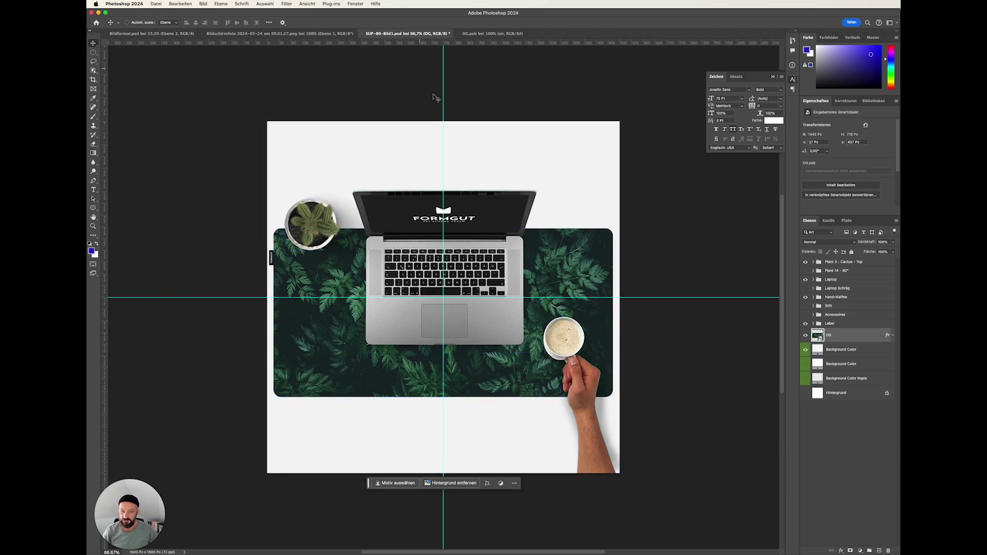
- Replace the plants motif with the dark grey DG felt group in the smart object and save its contents
left_click(481, 33)
left_click(811, 273)
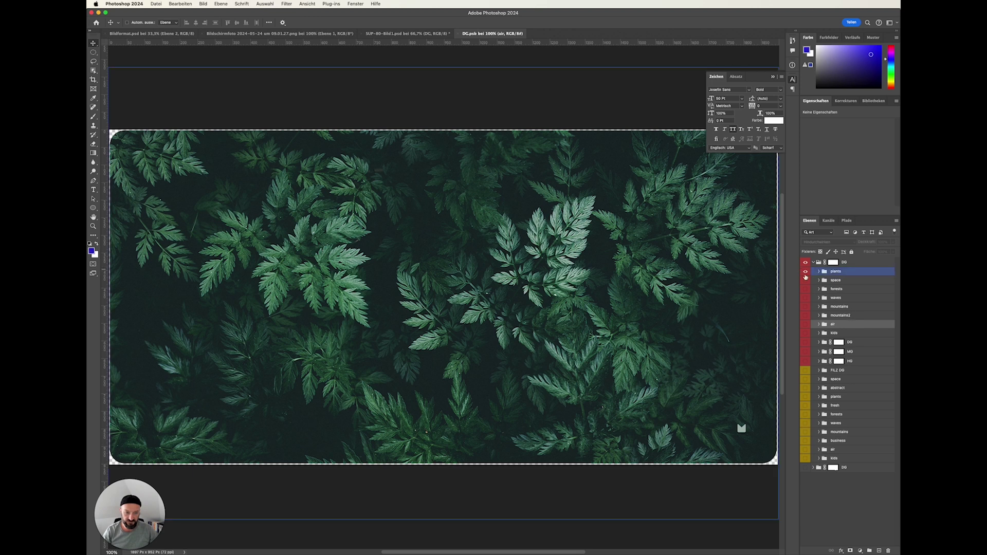
left_click(806, 273)
left_click(806, 343)
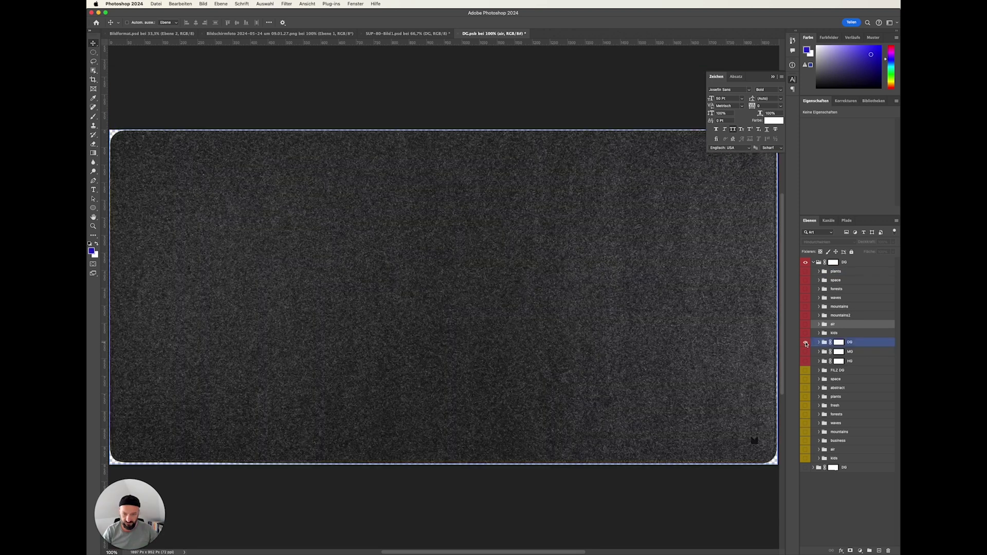
key("super+s")
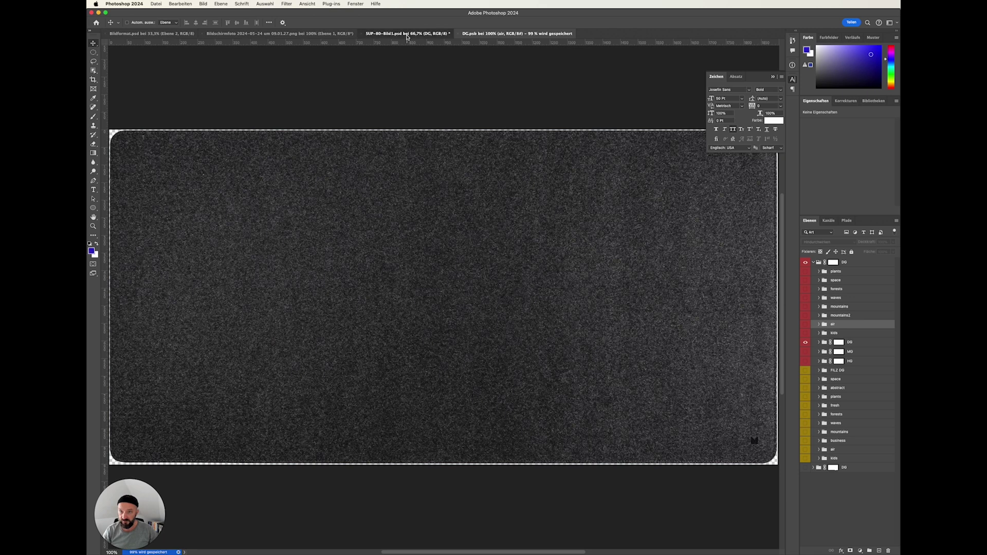
- Check the dark grey felt in the mockup against the DG smart object's contents, ending back in the mockup document
left_click(408, 33)
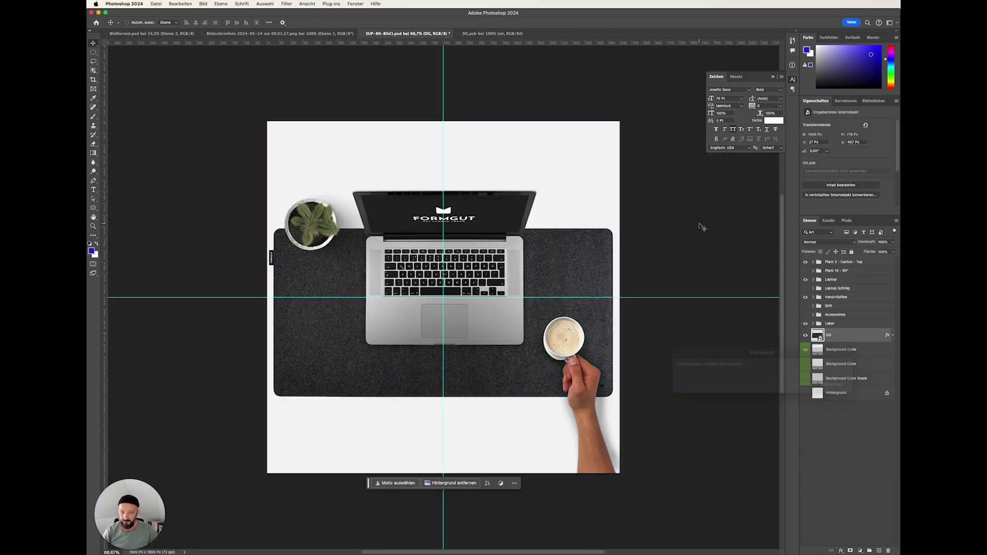
left_click(493, 34)
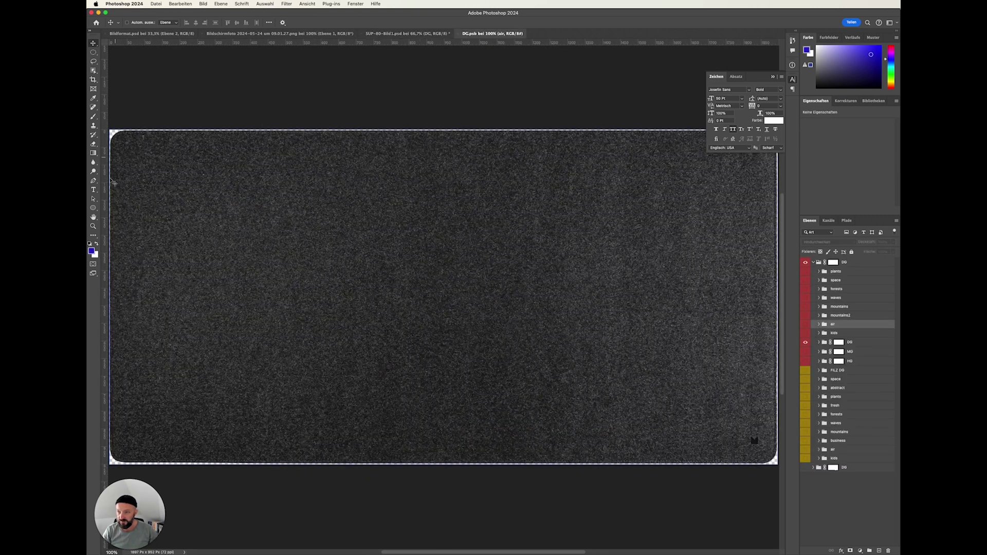
left_click(390, 34)
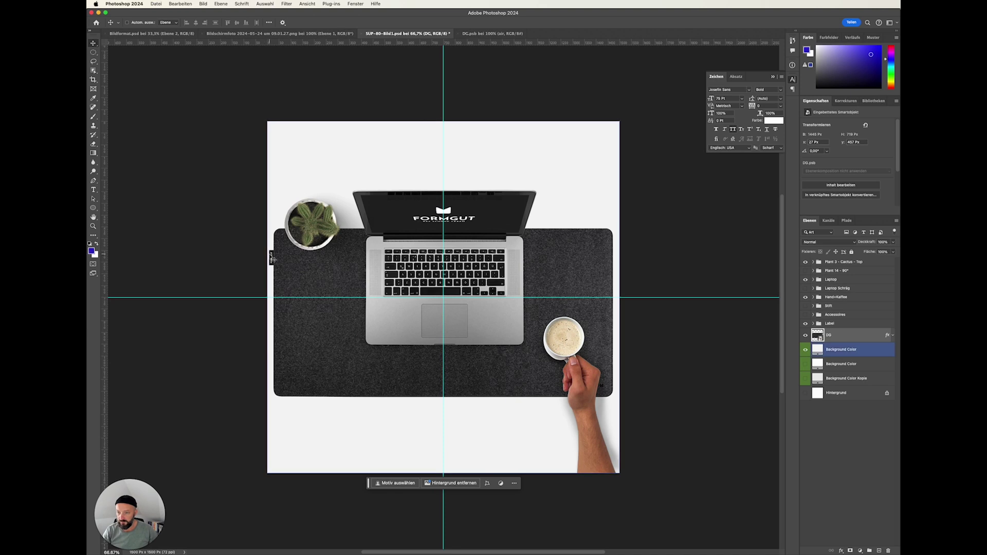
- Expand the Label group and toggle the visibility of its Rechteck 1 layer off and on again
left_click(830, 324)
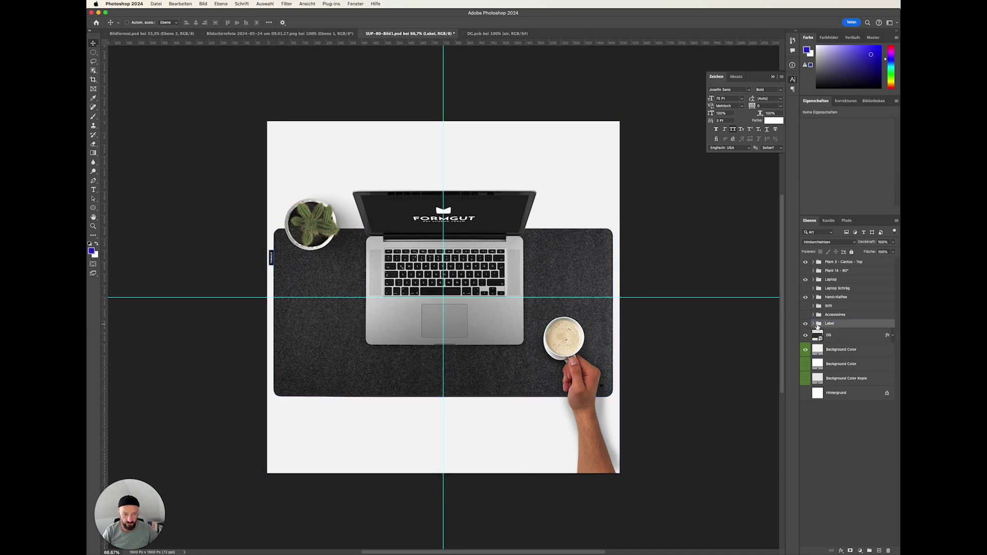
left_click(813, 324)
left_click(836, 350)
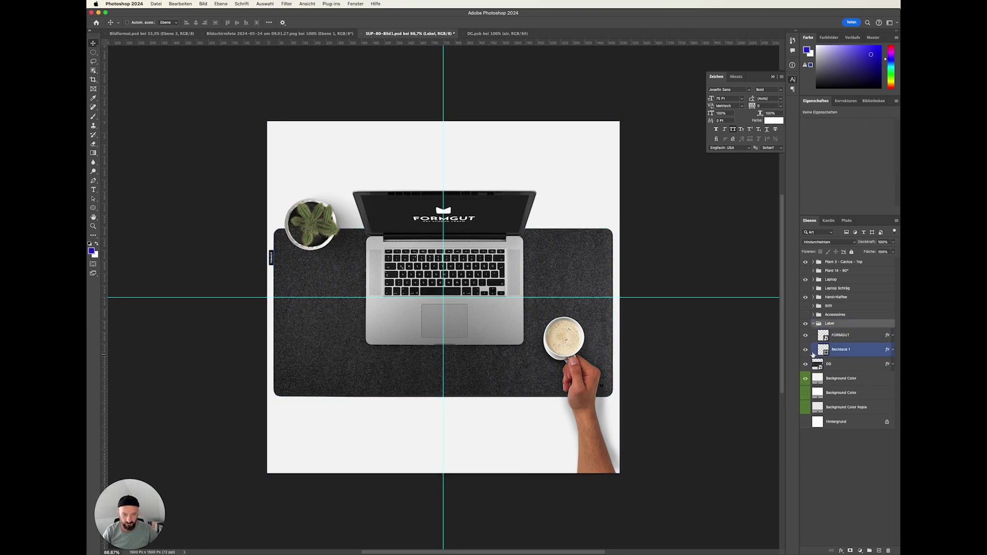
left_click(806, 352)
left_click(806, 351)
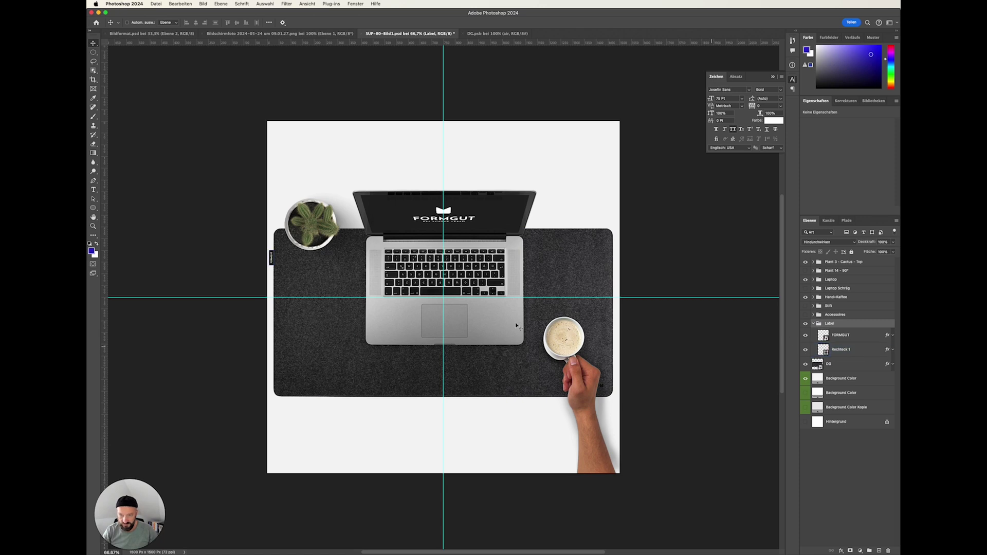
- Examine the FORMGUT label on the desk mat's edge up close and select its FORMGUT layer
scroll(266, 265, "left", 6)
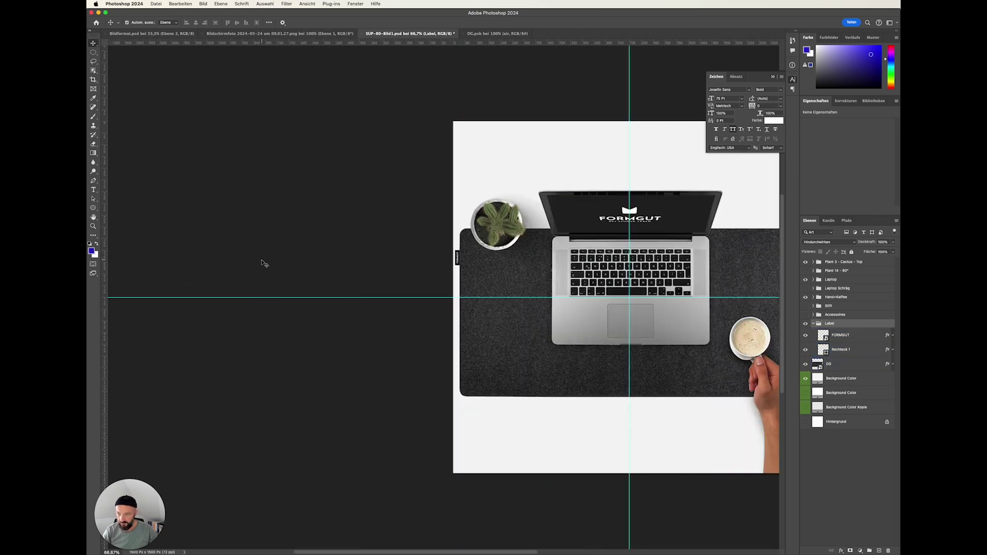
scroll(538, 263, "up", 10)
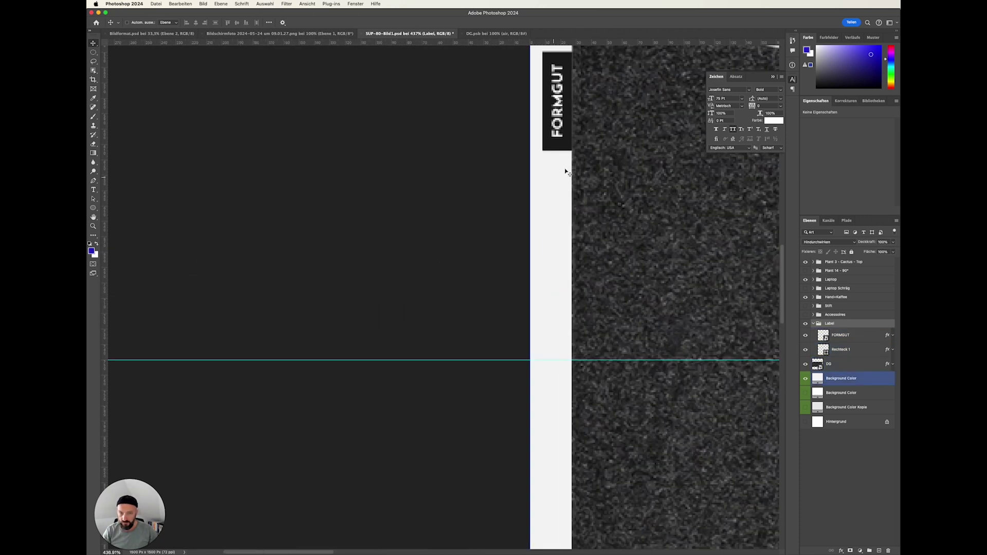
left_click_drag(591, 157, 563, 342)
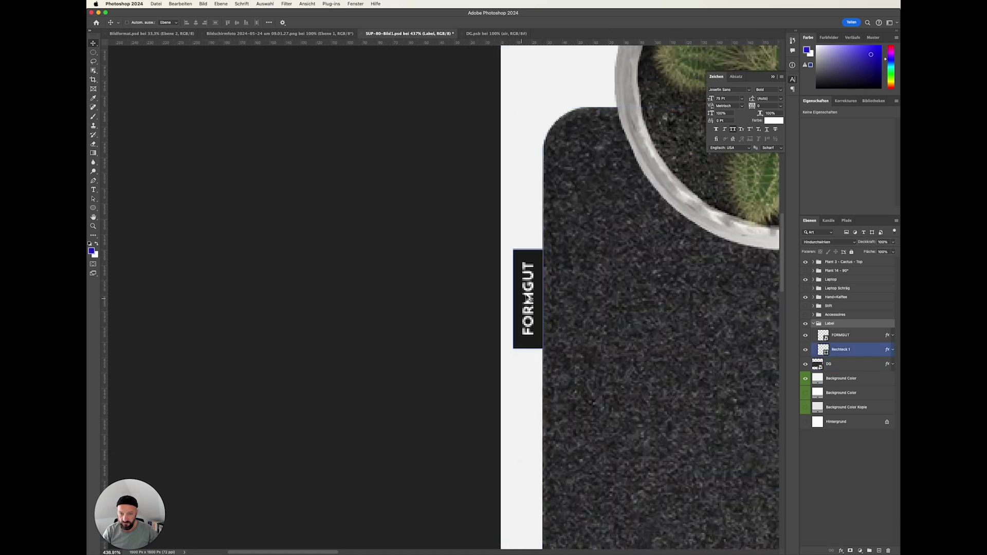
left_click(850, 337)
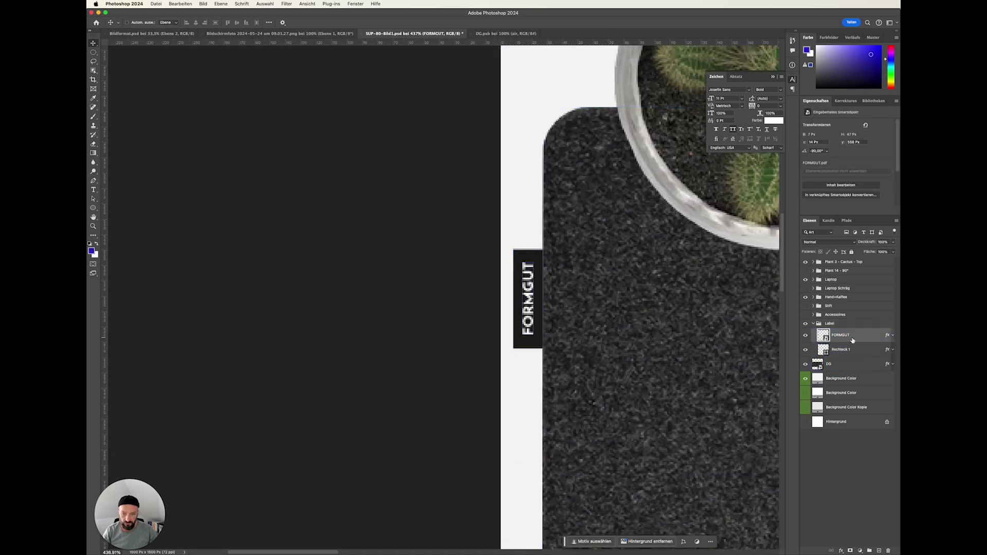
- Review the label's FORMGUT and Rechteck 1 layers and check the label within the whole mockup
key("super+minus")
key("super+minus")
key("super+minus")
key("super+minus")
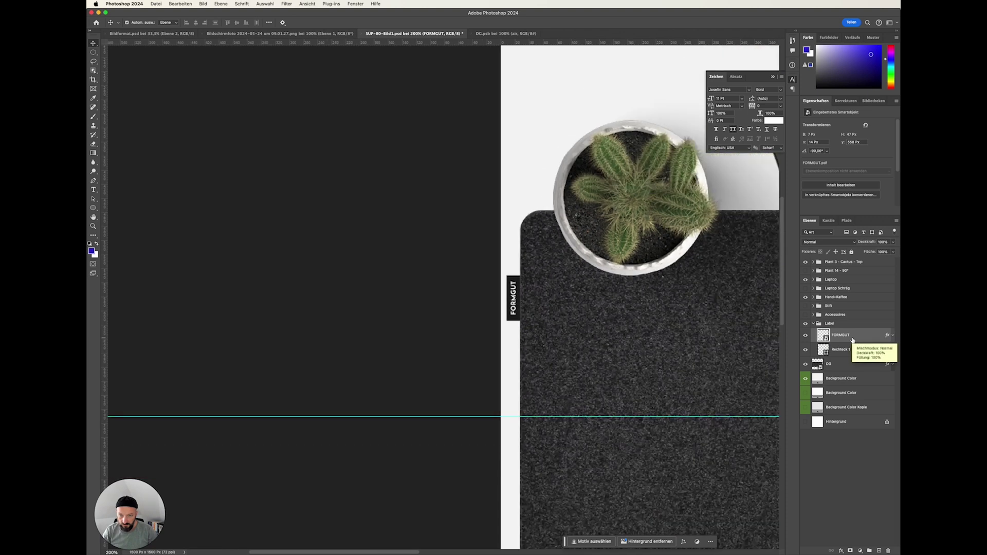
left_click(850, 350)
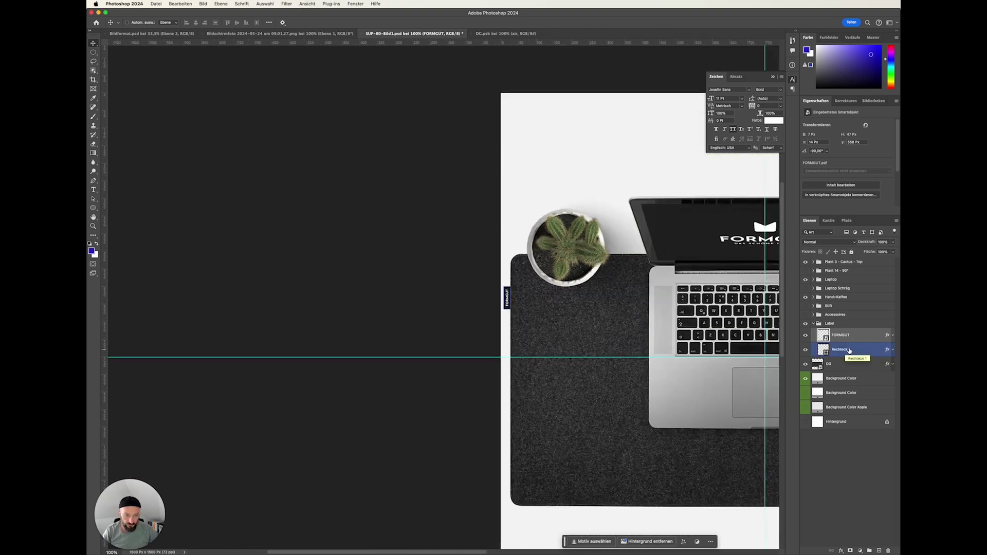
left_click(824, 336)
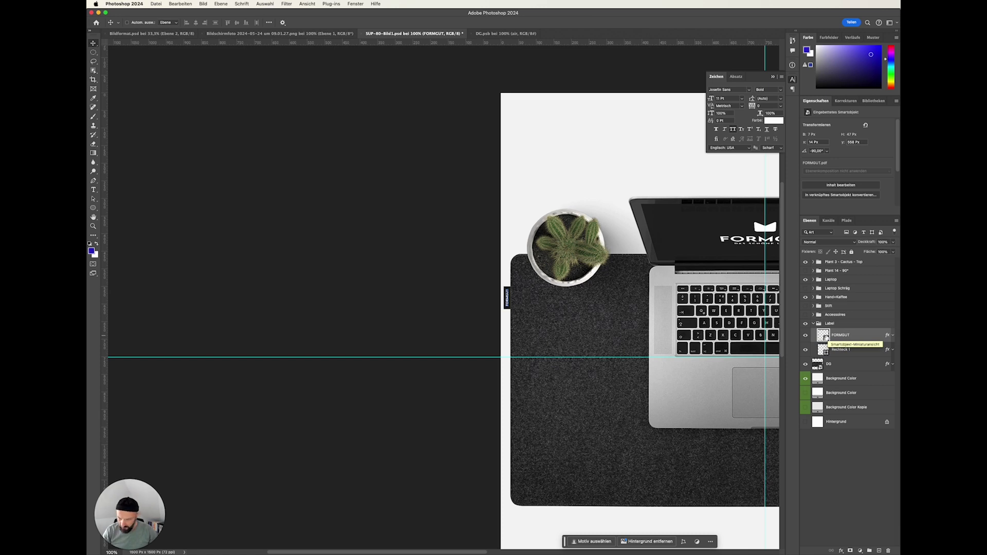
left_click(861, 352)
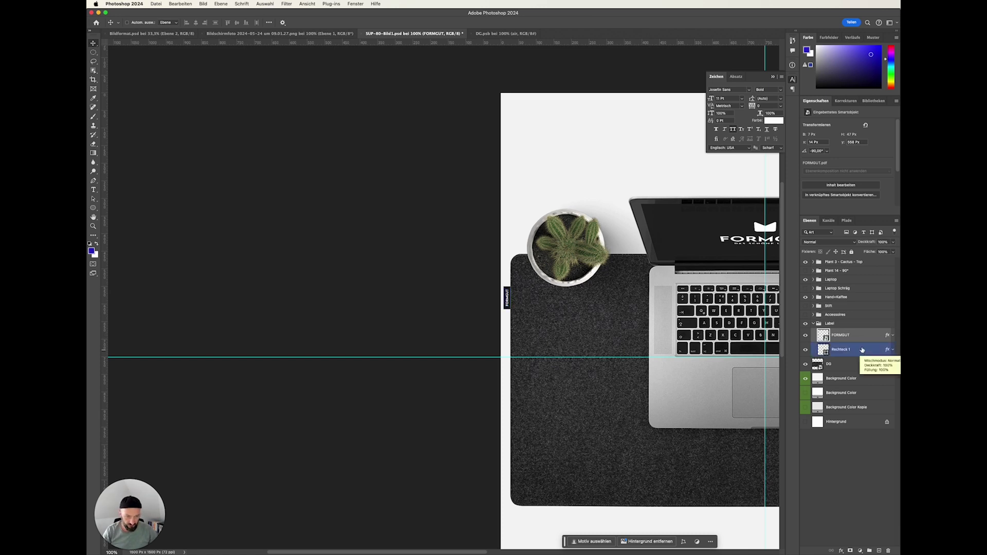
left_click_drag(682, 299, 392, 258)
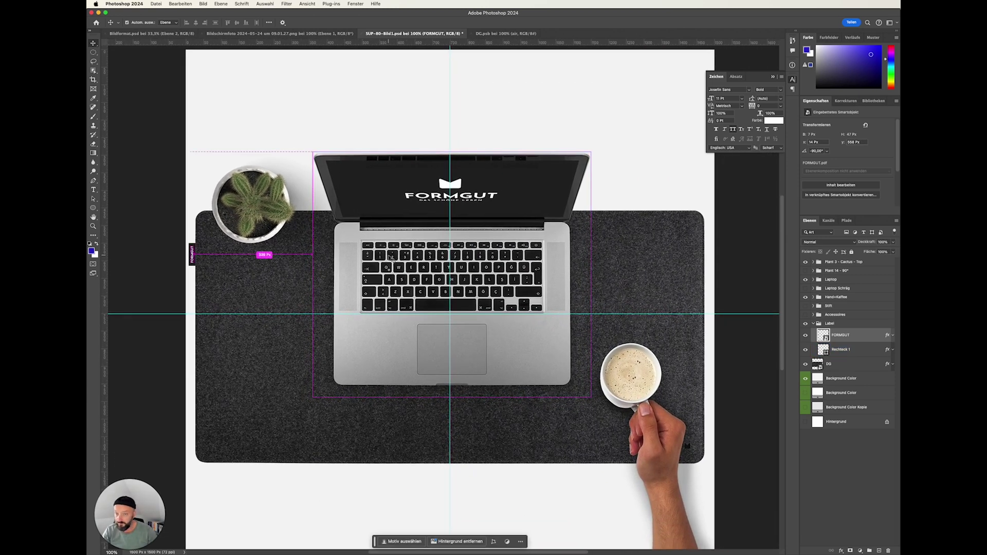
key("ctrl+minus")
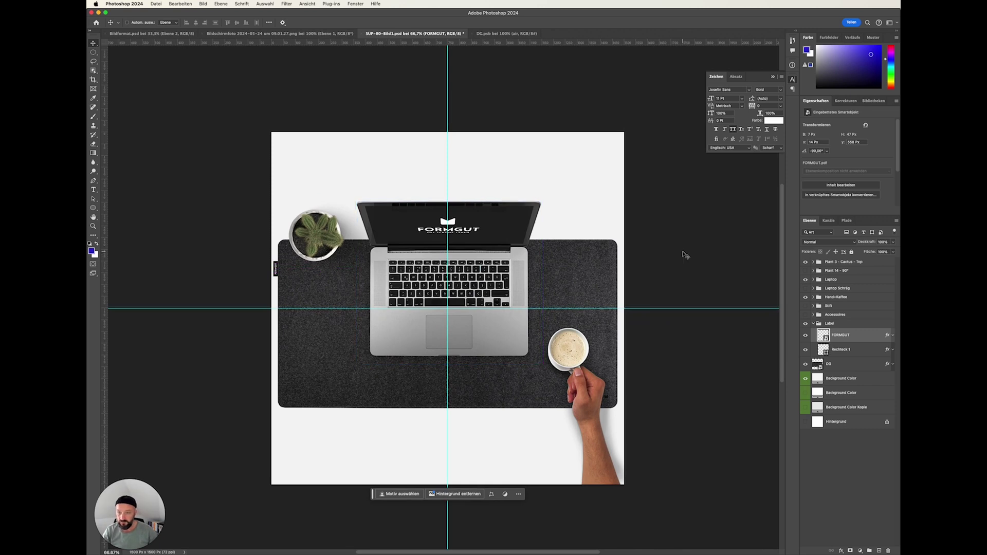
left_click(296, 301)
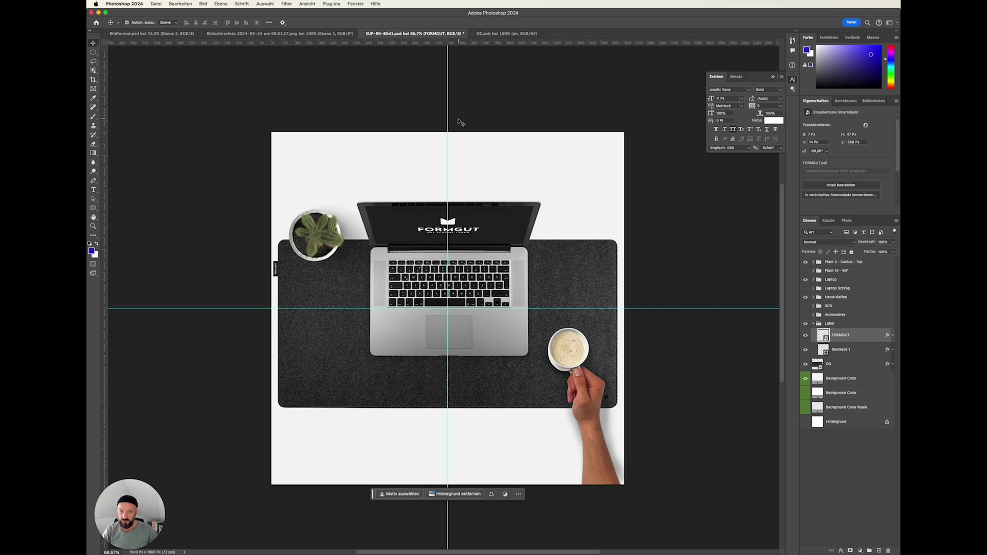
- Switch to Chrome, browse the enlarged gallery images on the desk mat product page, close them and return to Photoshop
key("super+Tab")
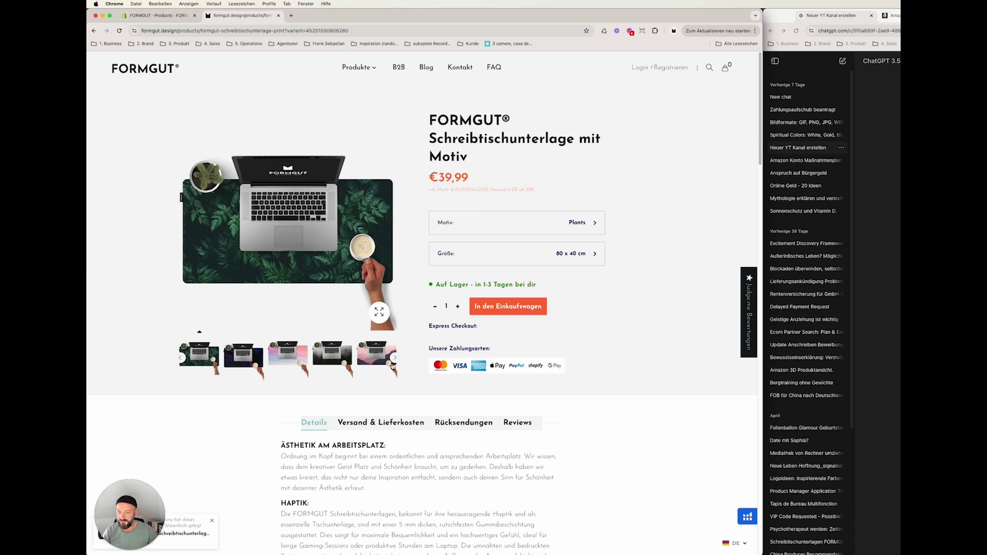
left_click(386, 315)
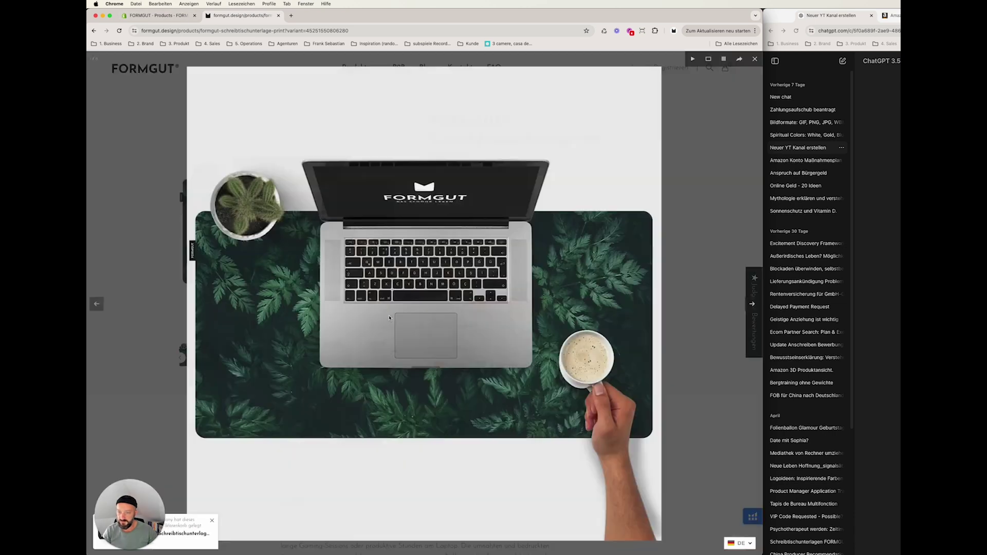
left_click(752, 303)
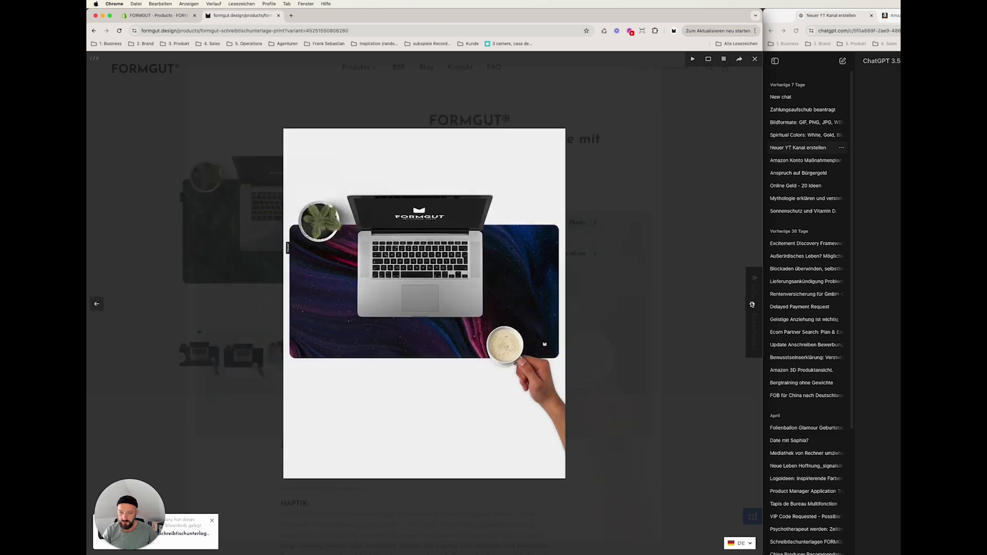
left_click(752, 303)
left_click(752, 304)
left_click(753, 304)
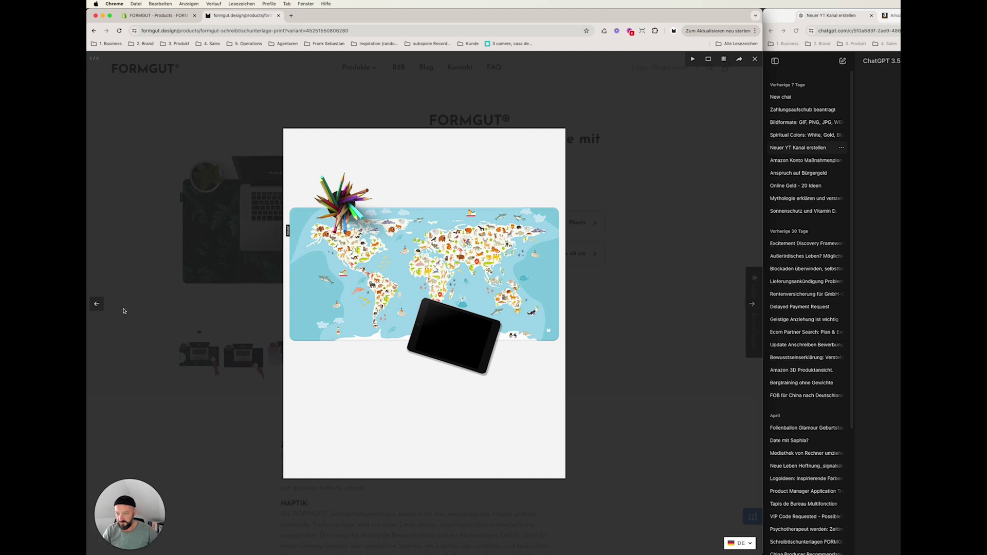
left_click(97, 304)
left_click(98, 304)
left_click(97, 305)
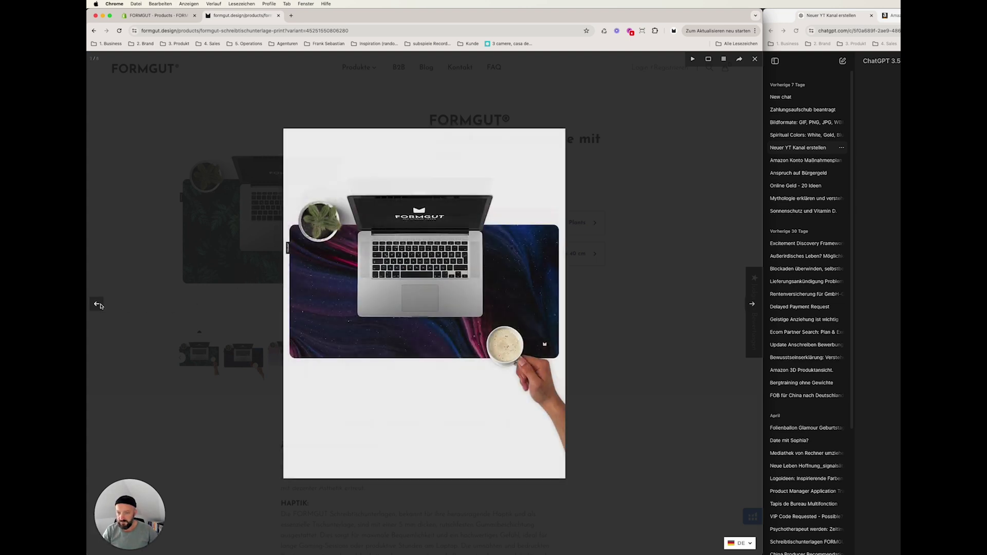
left_click(97, 304)
left_click(702, 223)
key("super+Tab")
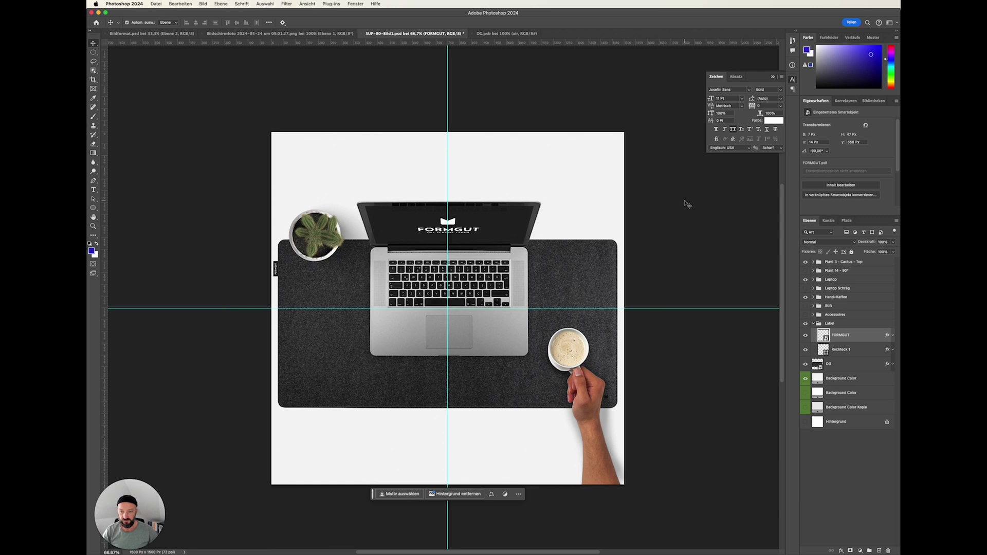
- Switch to Chrome and compare the enlarged space and plants product images in the desk mat gallery
key("super+Tab")
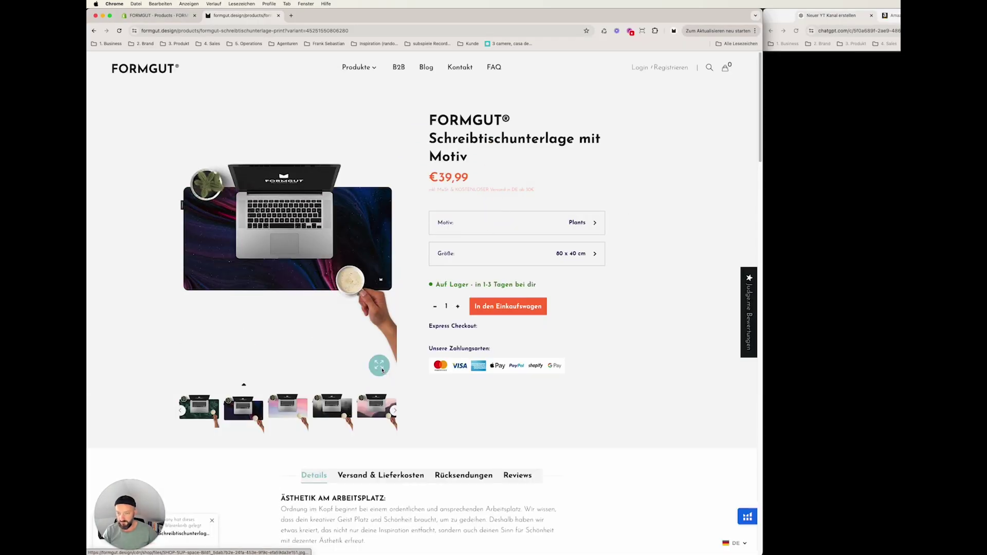
left_click(380, 366)
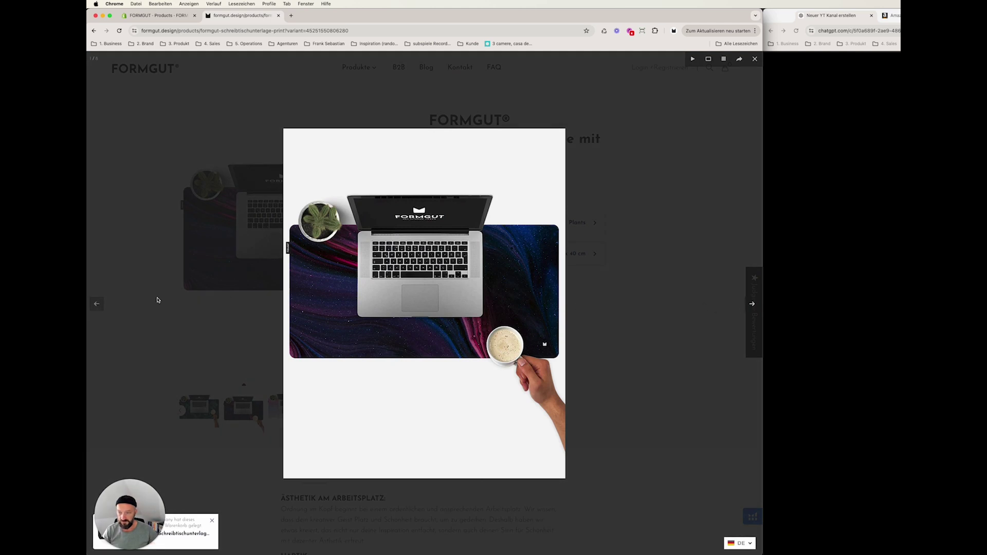
left_click(226, 320)
left_click(302, 274)
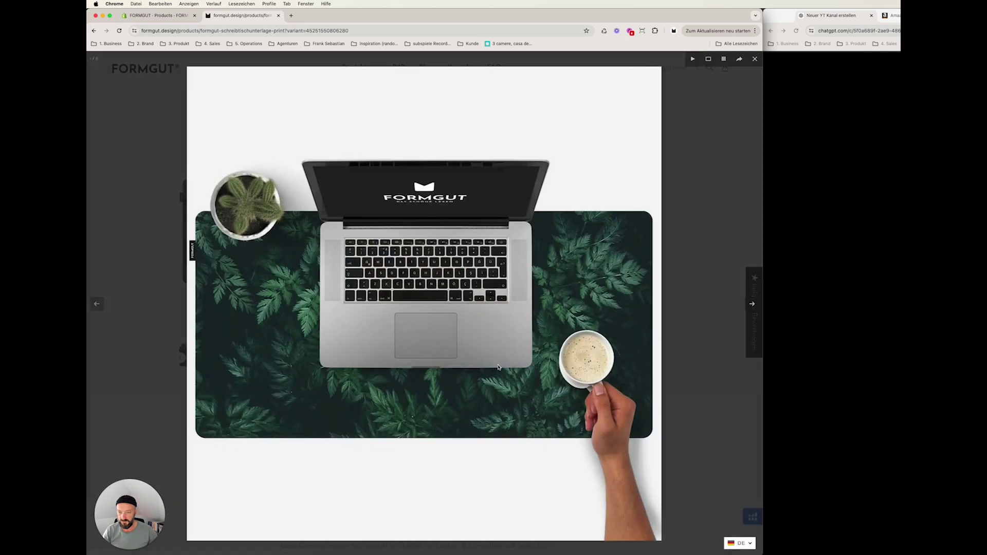
left_click(751, 304)
left_click(97, 304)
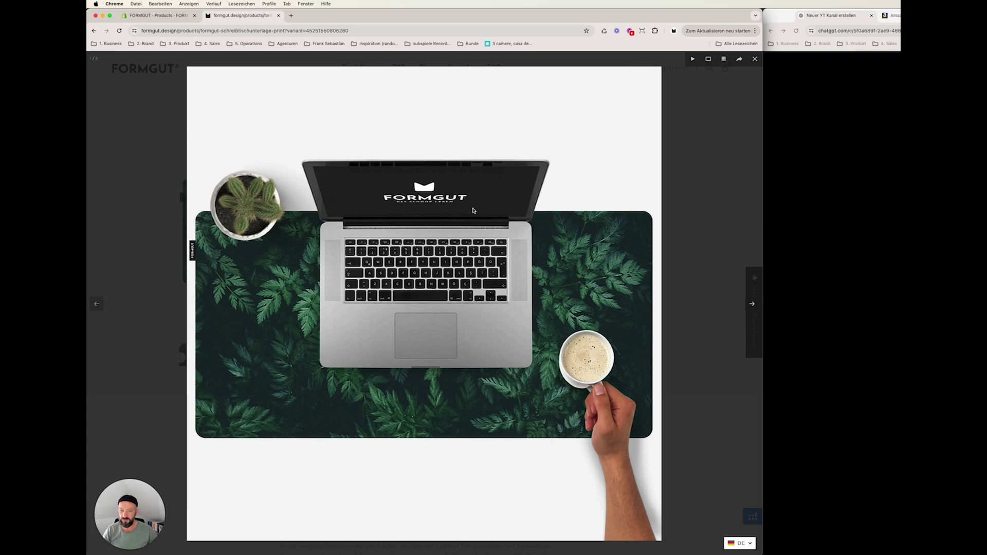
- Back in Photoshop, hide the upper Background Color layer and show the Hintergrund and middle Background Color layers
key("super+Tab")
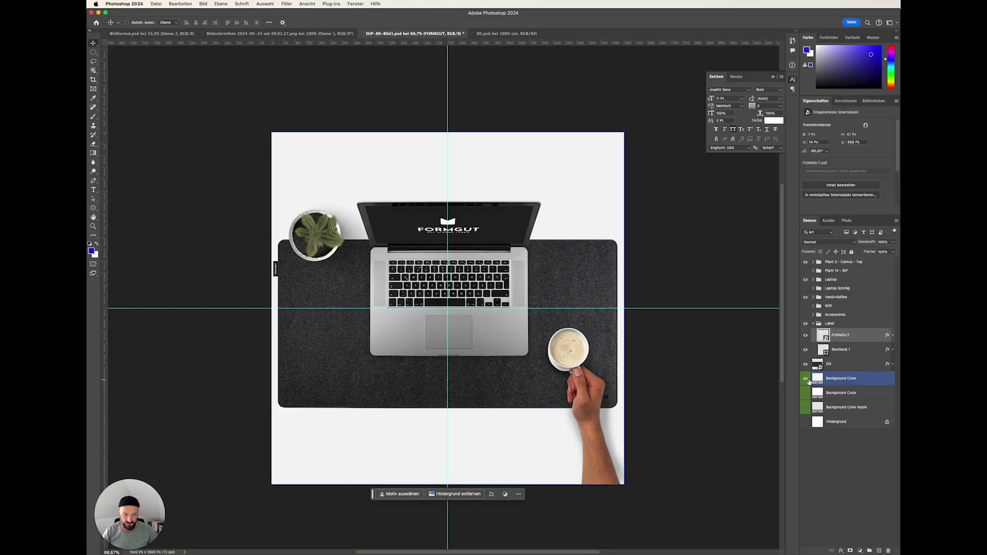
left_click(806, 378)
left_click(805, 422)
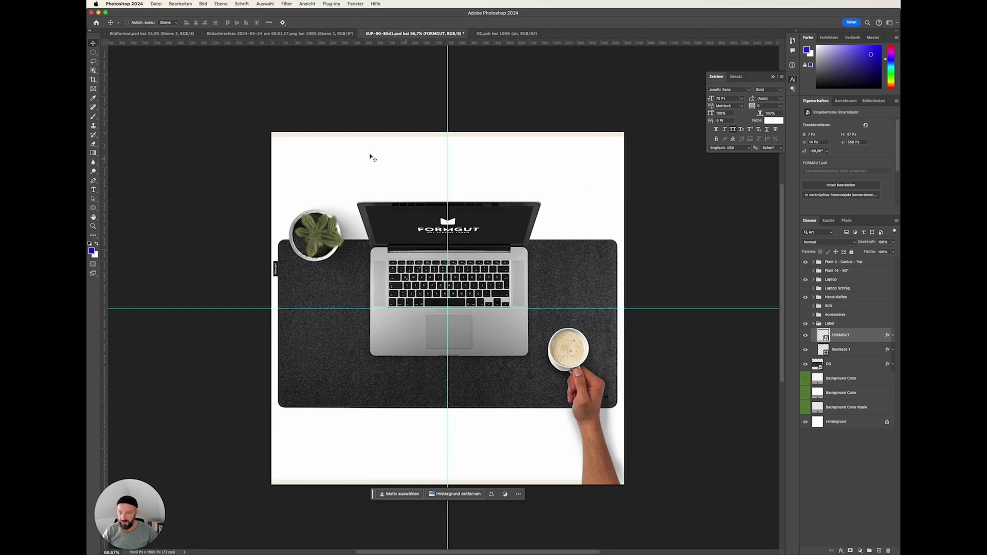
left_click(805, 393)
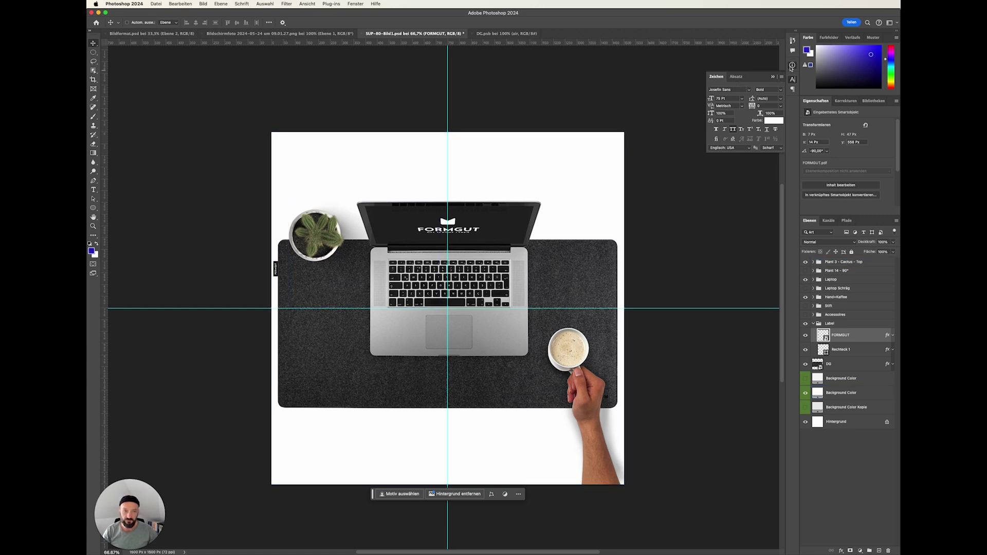
- Inspect the white background's RGB values in the Info readout and compare it with the upper Background Color layer, hiding that layer again
left_click(792, 66)
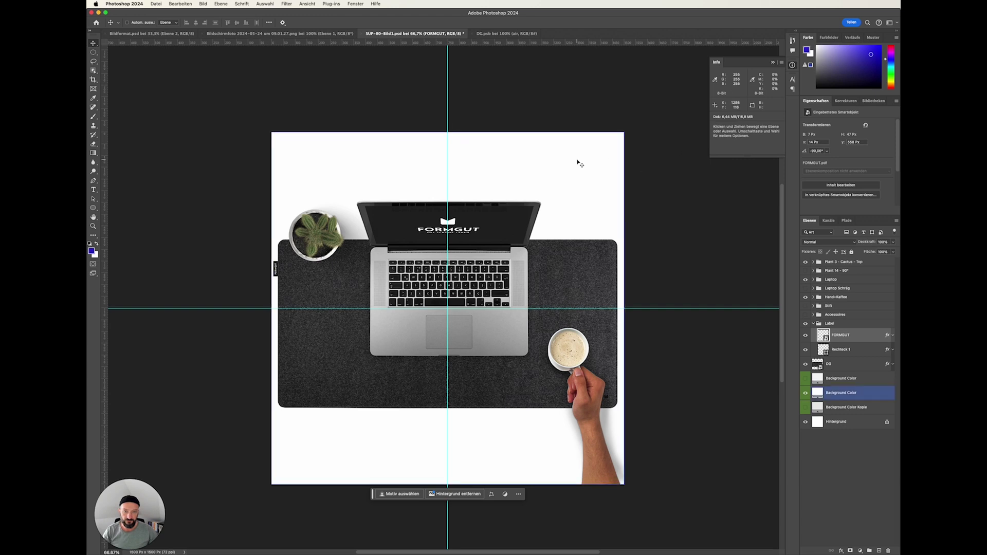
left_click(806, 378)
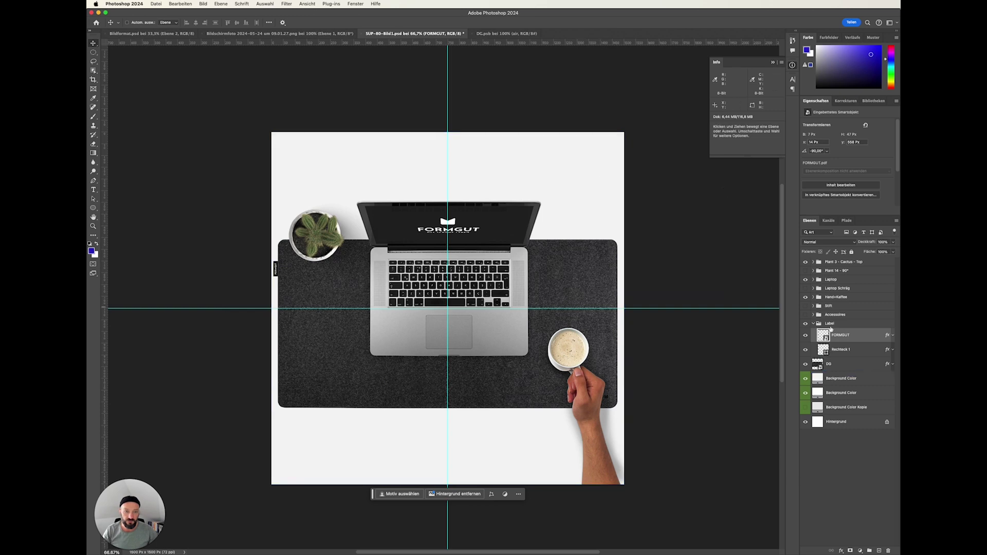
left_click(806, 379)
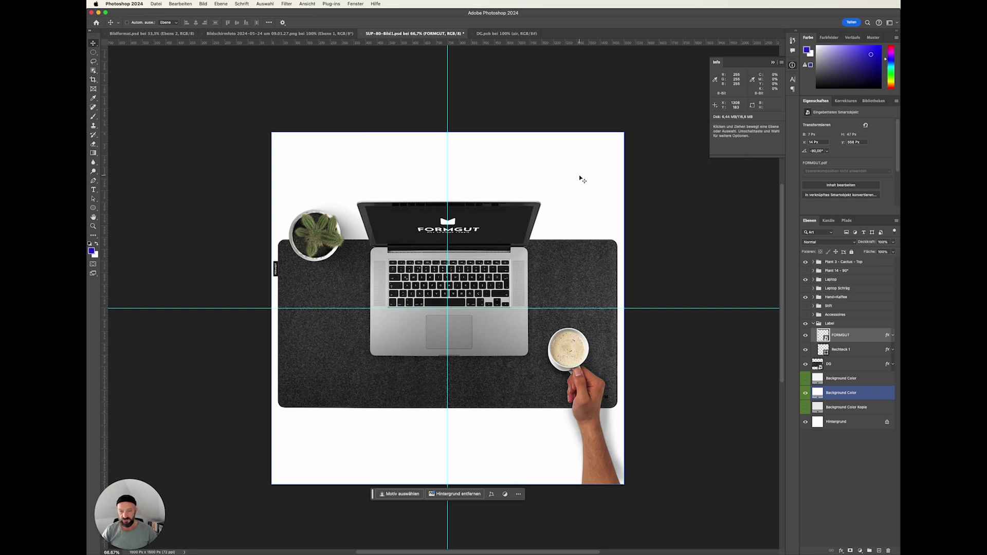
left_click(676, 166)
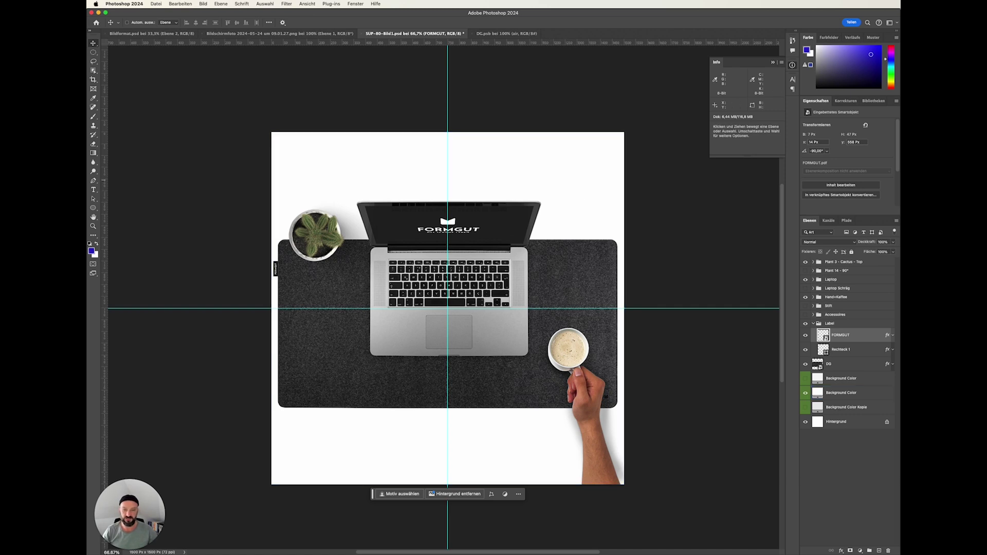